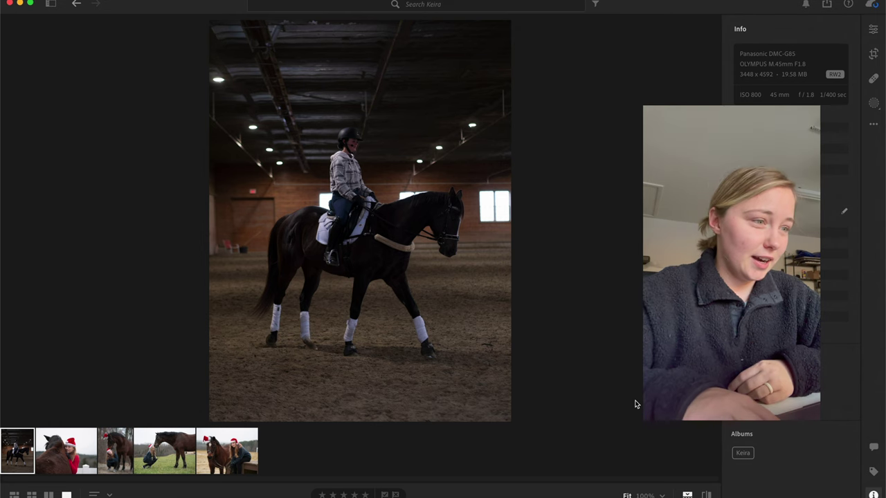
Look through the album's five horse photos, examining each shot's lighting and camera settings
{"action": "key", "text": "Right"}
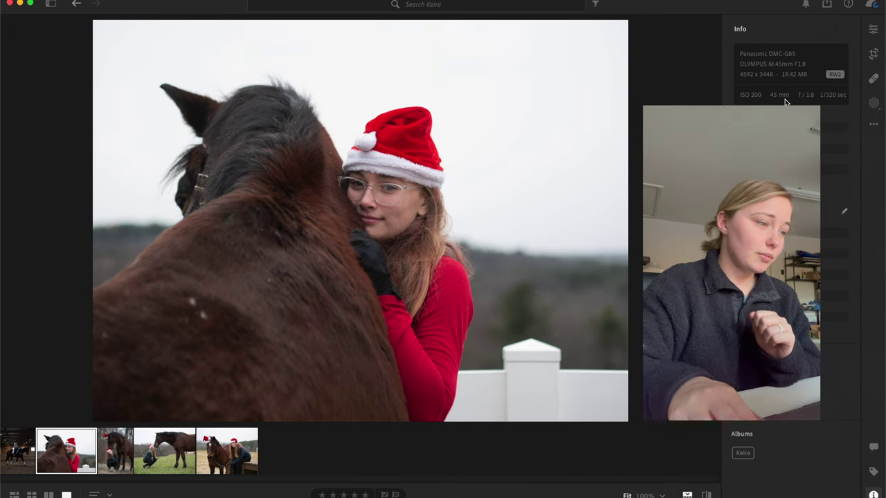
{"action": "key", "text": "Right"}
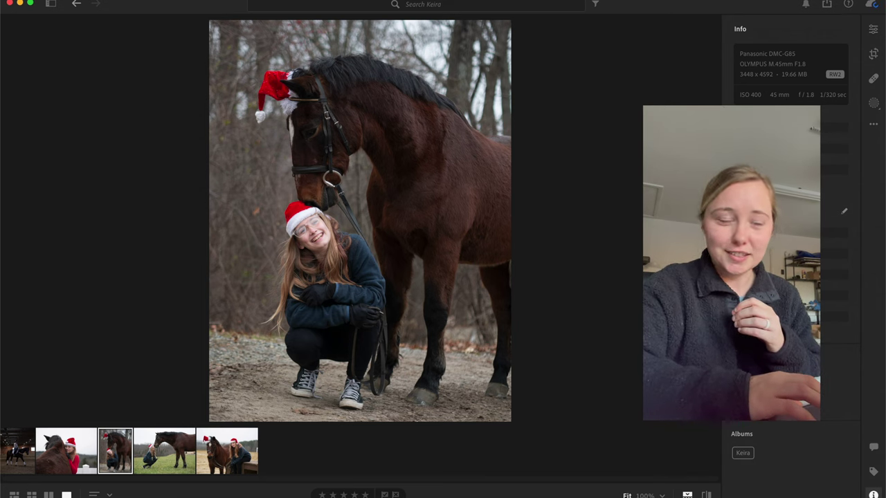
{"action": "left_click", "coordinate": [162, 445]}
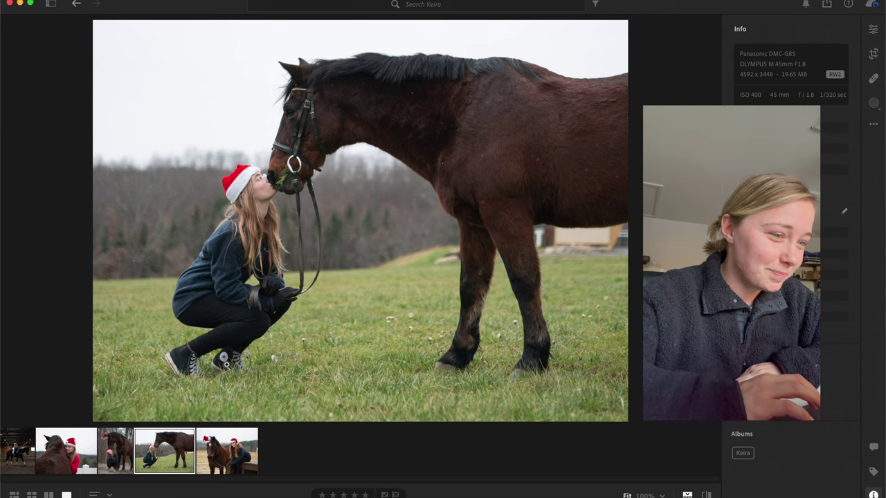
{"action": "left_click", "coordinate": [229, 453]}
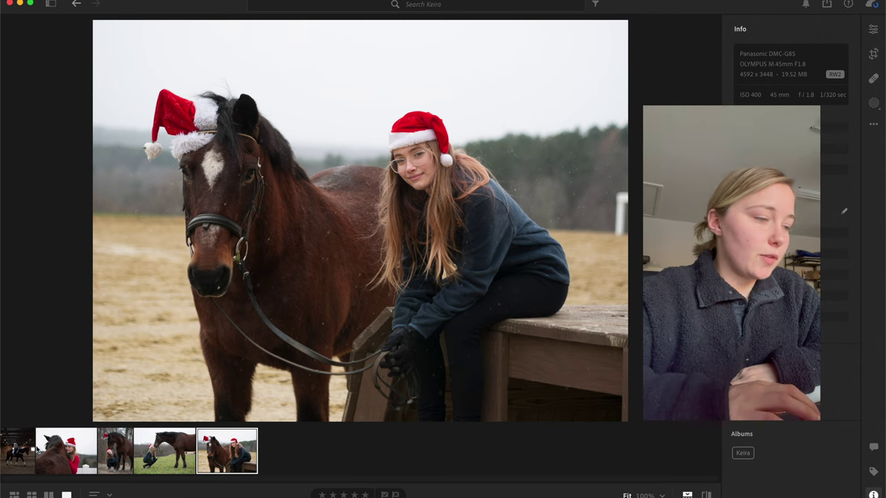
{"action": "left_click", "coordinate": [68, 455]}
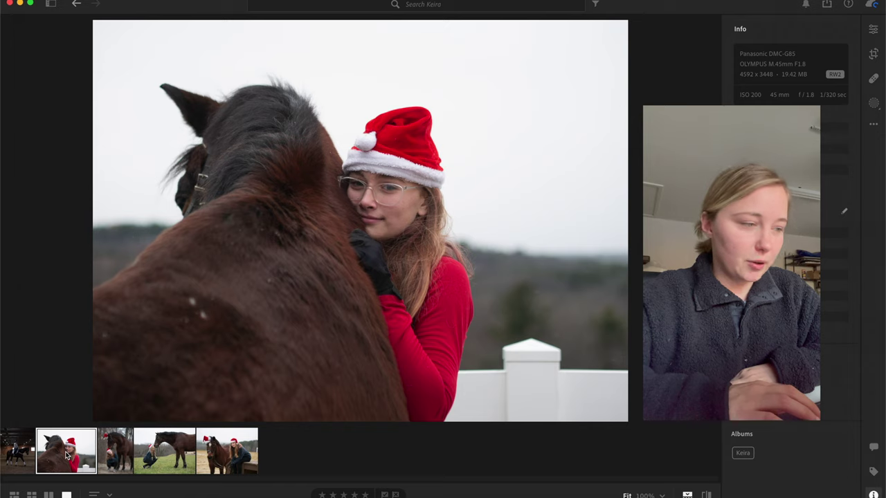
{"action": "left_click", "coordinate": [125, 447]}
{"action": "left_click", "coordinate": [147, 449]}
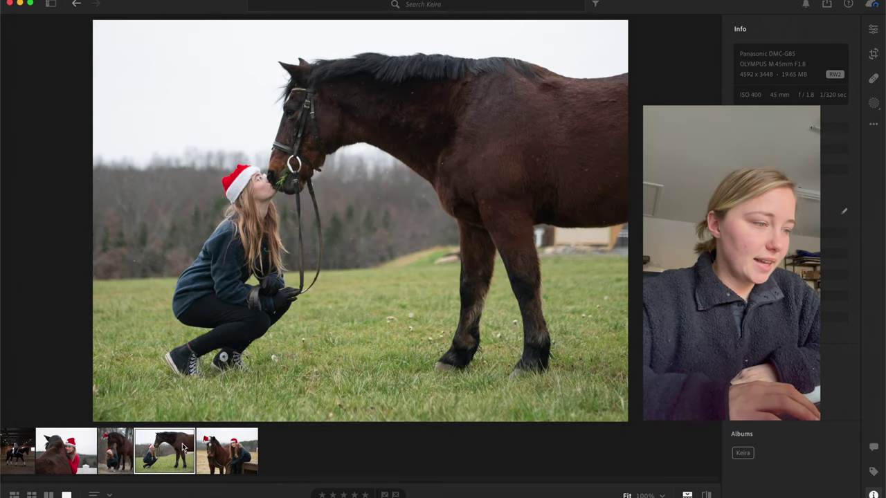
{"action": "left_click", "coordinate": [222, 446]}
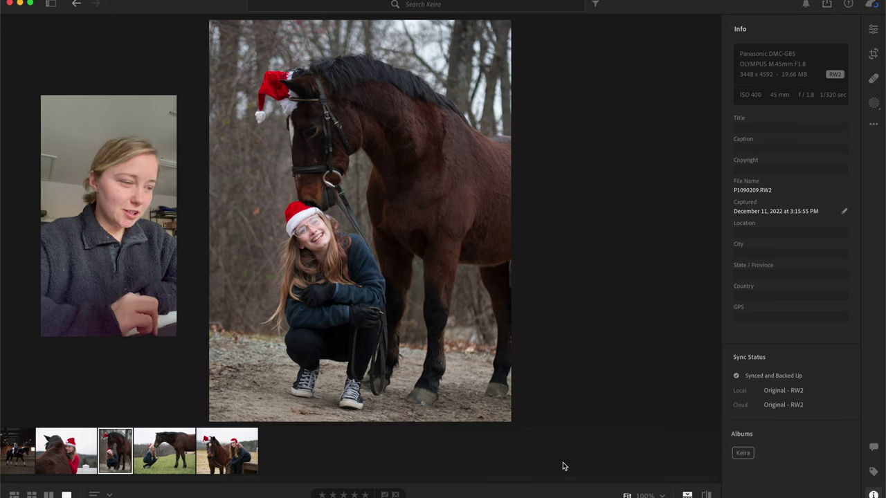
Add shadow, midtone and highlight points to the photo's point curve and nudge the shadow and highlight points slightly down
{"action": "left_click", "coordinate": [874, 29]}
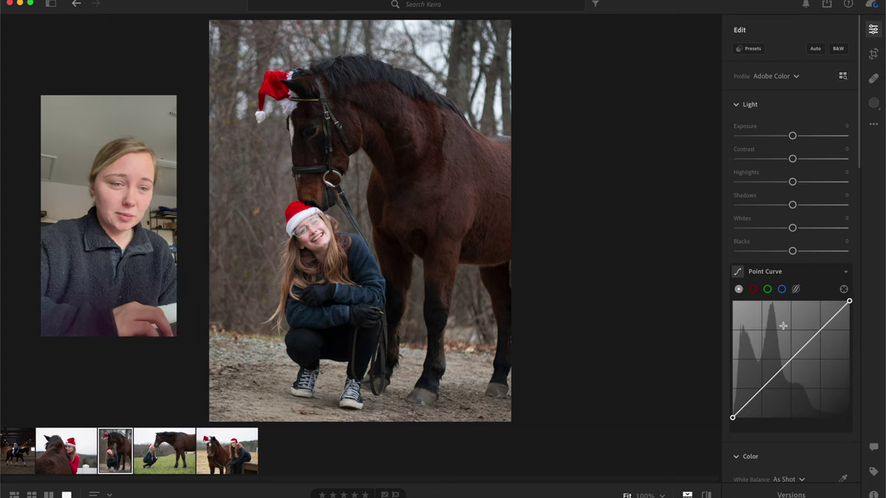
{"action": "scroll", "coordinate": [782, 325], "scroll_direction": "down", "scroll_amount": 1}
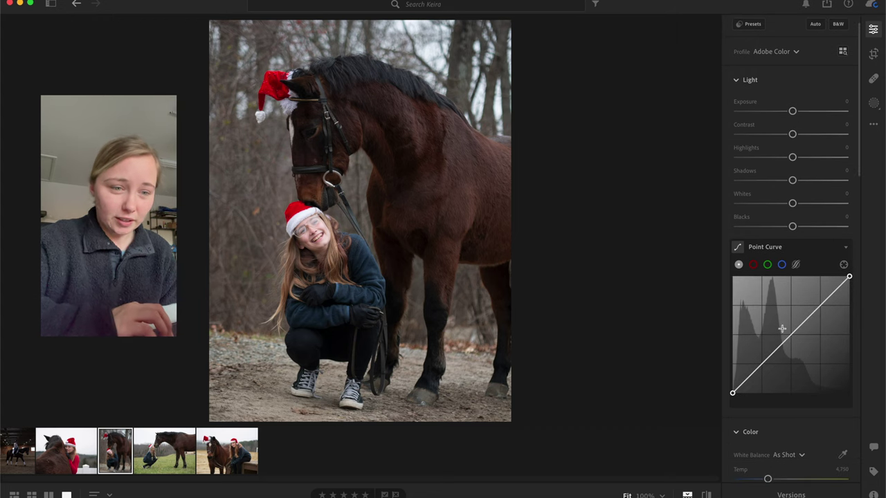
{"action": "left_click", "coordinate": [761, 364]}
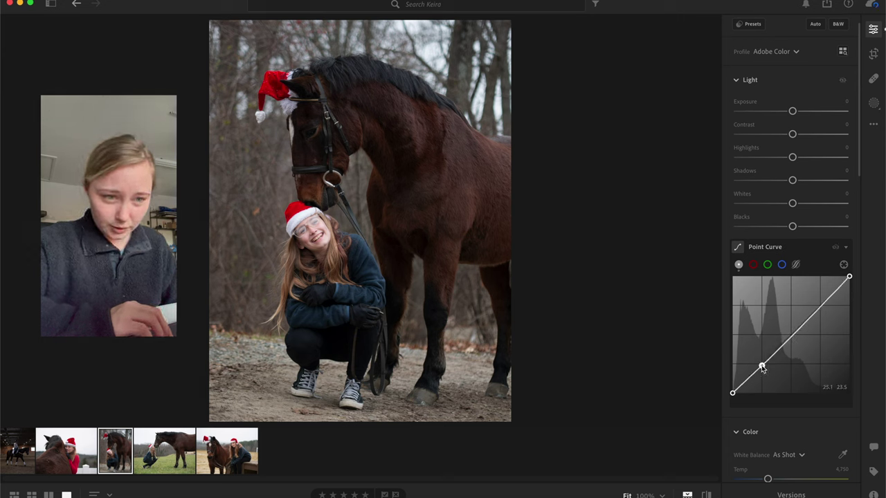
{"action": "left_click", "coordinate": [792, 336]}
{"action": "left_click", "coordinate": [820, 307]}
{"action": "left_click_drag", "start_coordinate": [821, 308], "coordinate": [822, 310]}
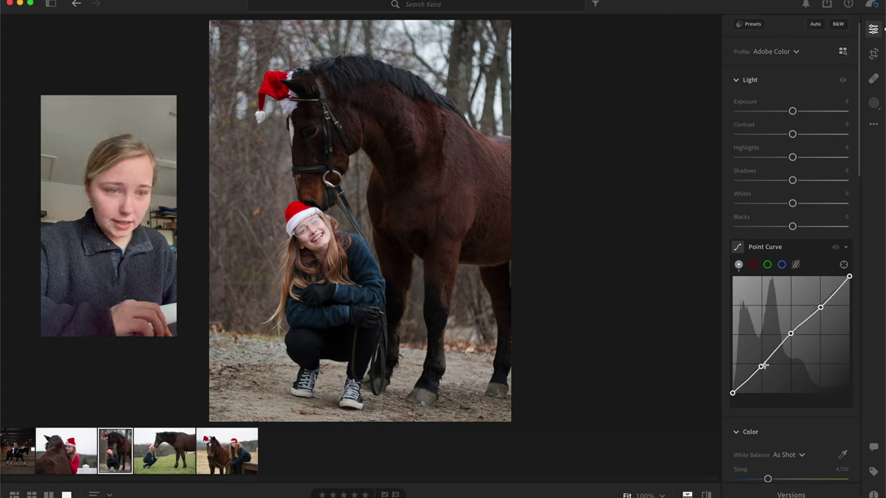
{"action": "left_click_drag", "start_coordinate": [761, 366], "coordinate": [762, 369]}
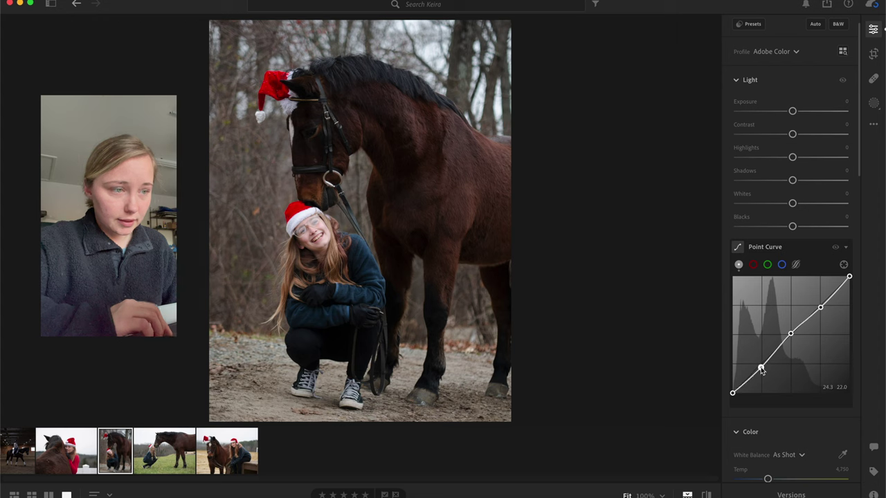
Set the photo's overall shadows to +35 and contrast to +23
{"action": "scroll", "coordinate": [768, 228], "scroll_direction": "up", "scroll_amount": 1}
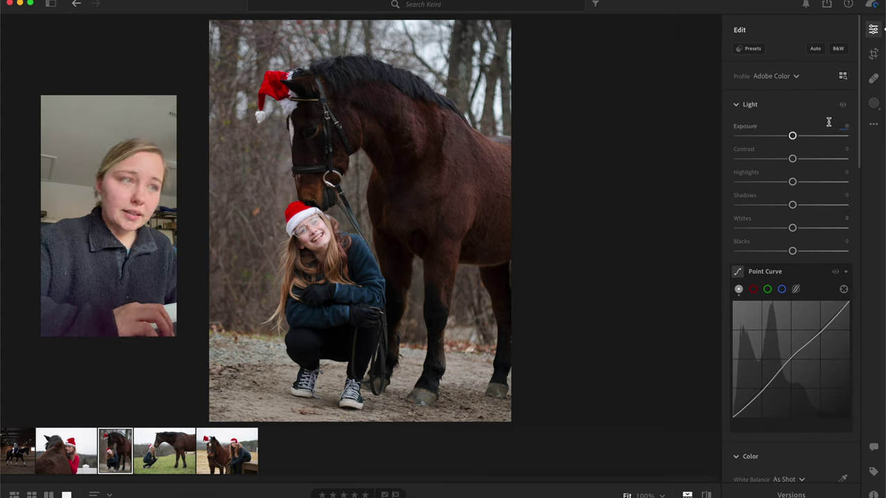
{"action": "left_click_drag", "start_coordinate": [792, 205], "coordinate": [811, 206]}
{"action": "left_click_drag", "start_coordinate": [793, 159], "coordinate": [805, 161]}
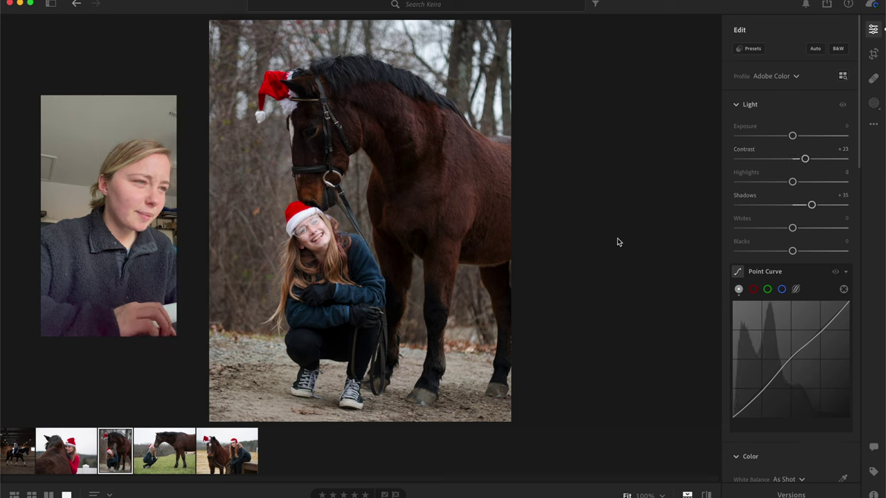
Create a large radial gradient mask centred above the horse's neck and subtract the subject from it
{"action": "left_click", "coordinate": [874, 104]}
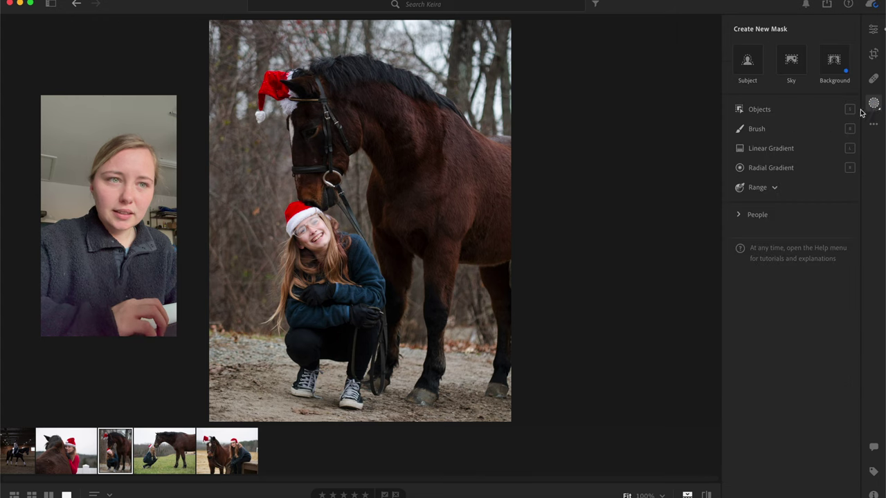
{"action": "left_click", "coordinate": [769, 168]}
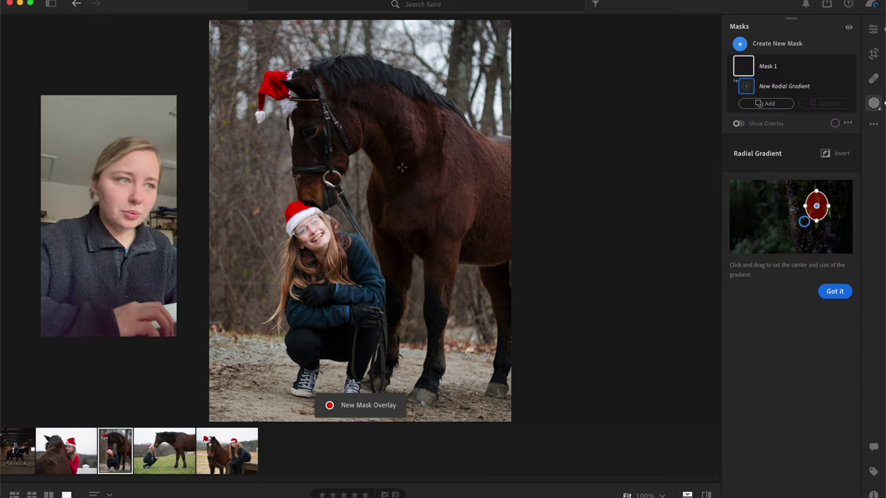
{"action": "left_click_drag", "start_coordinate": [354, 66], "coordinate": [537, 272]}
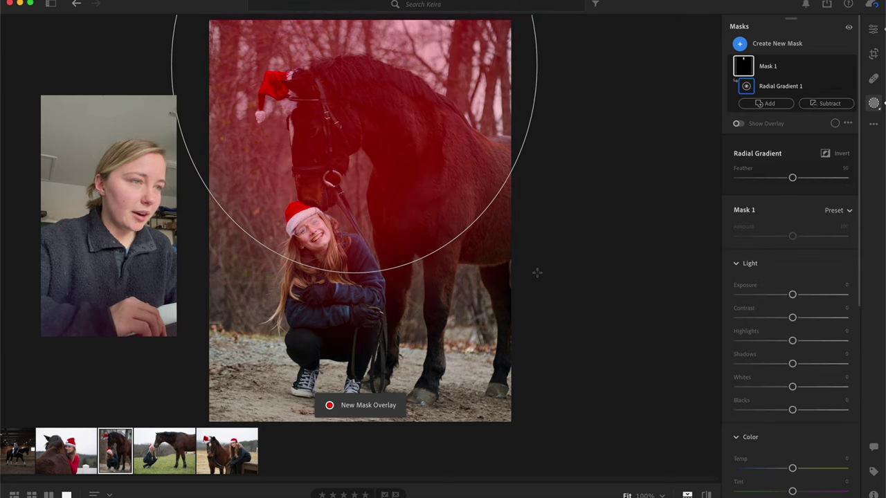
{"action": "left_click", "coordinate": [830, 104]}
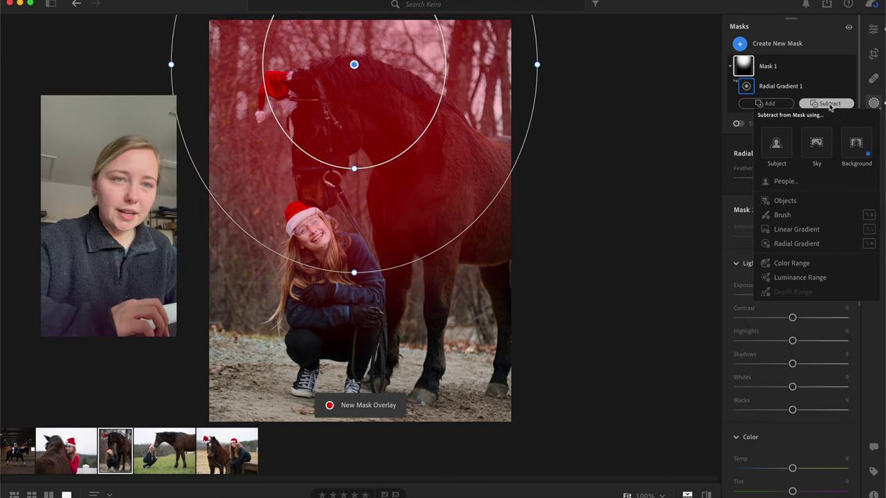
{"action": "left_click", "coordinate": [776, 143]}
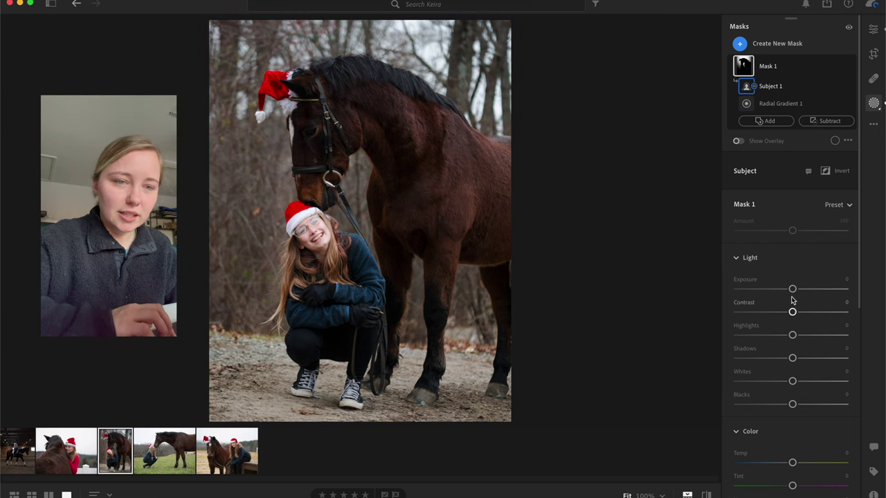
Set the background mask's exposure to +0.76, contrast to +12 and shadows to +8
{"action": "left_click_drag", "start_coordinate": [793, 289], "coordinate": [802, 291]}
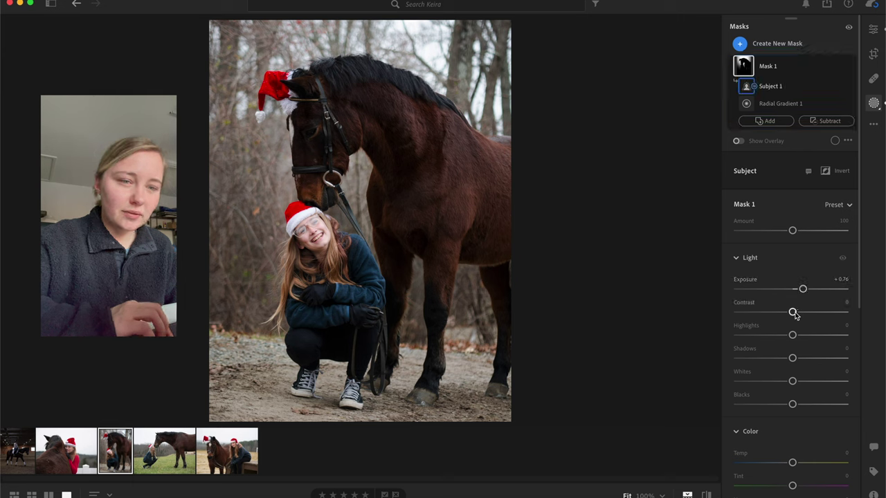
{"action": "mouse_move", "coordinate": [793, 312]}
{"action": "left_mouse_down"}
{"action": "mouse_move", "coordinate": [824, 312]}
{"action": "mouse_move", "coordinate": [799, 312]}
{"action": "left_mouse_up"}
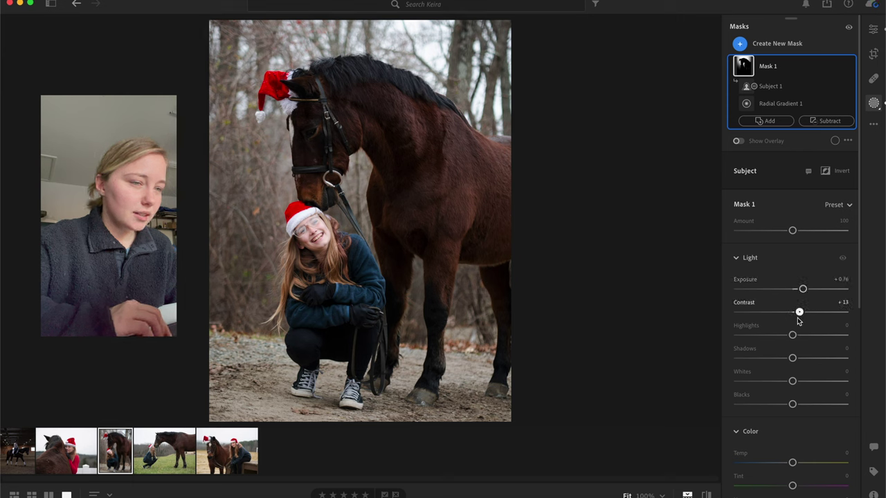
{"action": "mouse_move", "coordinate": [792, 358]}
{"action": "left_mouse_down"}
{"action": "mouse_move", "coordinate": [812, 358]}
{"action": "mouse_move", "coordinate": [797, 358]}
{"action": "left_mouse_up"}
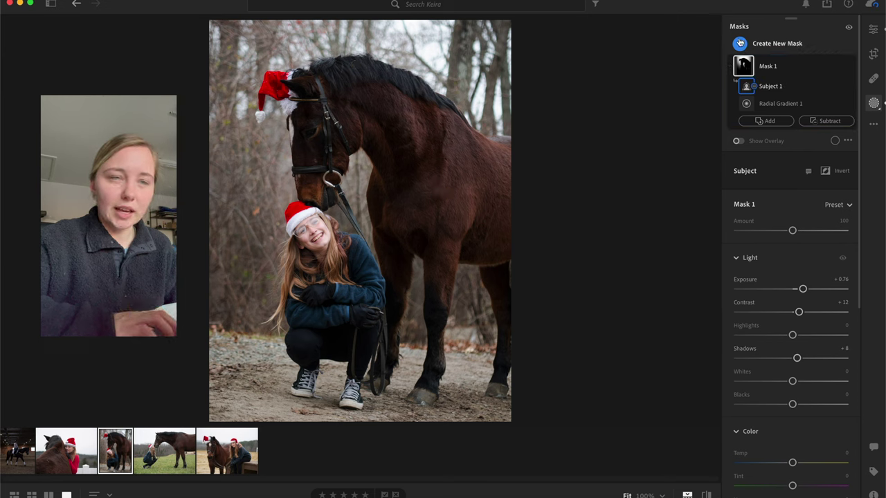
Create a brush mask and paint the horse's face and neck with a size 13 brush
{"action": "left_click", "coordinate": [739, 45]}
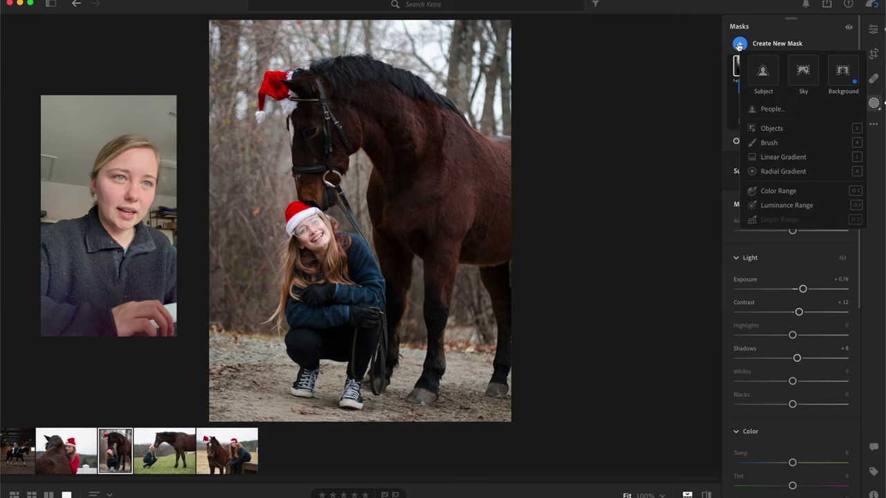
{"action": "left_click", "coordinate": [770, 143]}
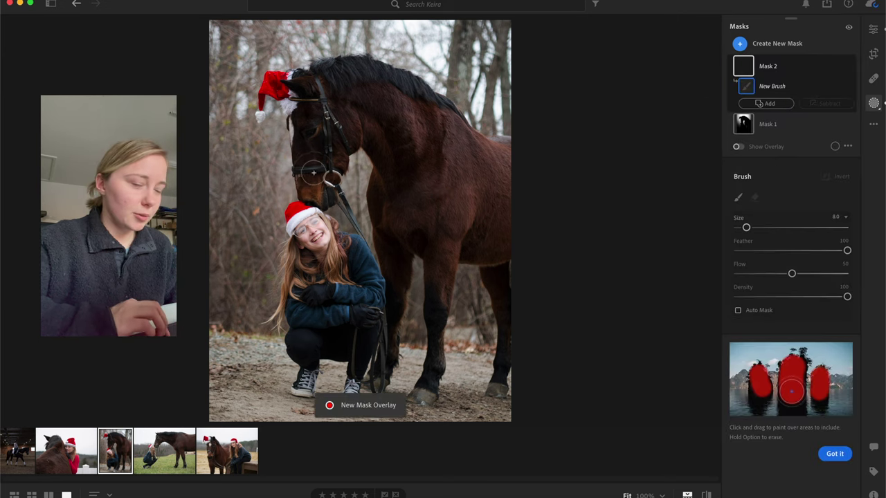
{"action": "key", "text": "bracketright"}
{"action": "key", "text": "bracketright"}
{"action": "mouse_move", "coordinate": [313, 182]}
{"action": "left_mouse_down"}
{"action": "mouse_move", "coordinate": [310, 140]}
{"action": "mouse_move", "coordinate": [301, 156]}
{"action": "mouse_move", "coordinate": [309, 86]}
{"action": "mouse_move", "coordinate": [308, 117]}
{"action": "mouse_move", "coordinate": [340, 112]}
{"action": "mouse_move", "coordinate": [325, 191]}
{"action": "mouse_move", "coordinate": [314, 198]}
{"action": "mouse_move", "coordinate": [338, 115]}
{"action": "mouse_move", "coordinate": [374, 119]}
{"action": "mouse_move", "coordinate": [397, 164]}
{"action": "left_mouse_up"}
Set the horse's brush mask to shadows +100, exposure +0.20, blacks -5 and whites +25
{"action": "scroll", "coordinate": [791, 459], "scroll_direction": "down", "scroll_amount": 3}
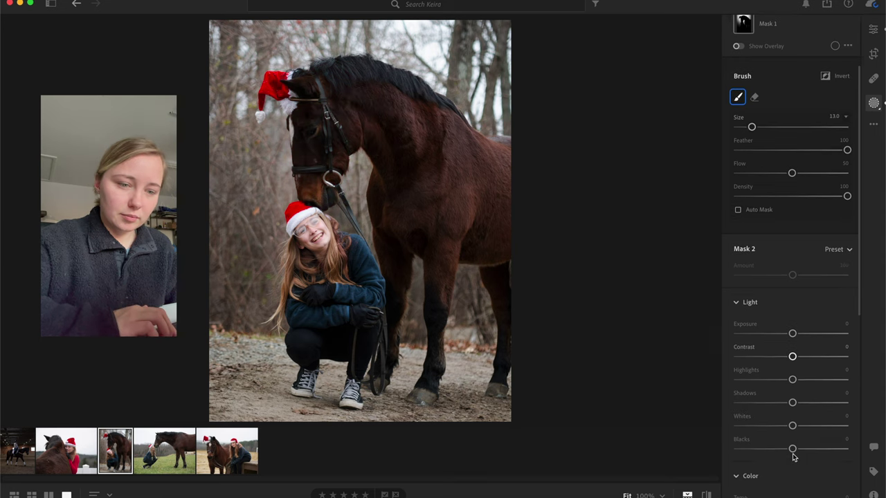
{"action": "left_click_drag", "start_coordinate": [794, 400], "coordinate": [858, 394]}
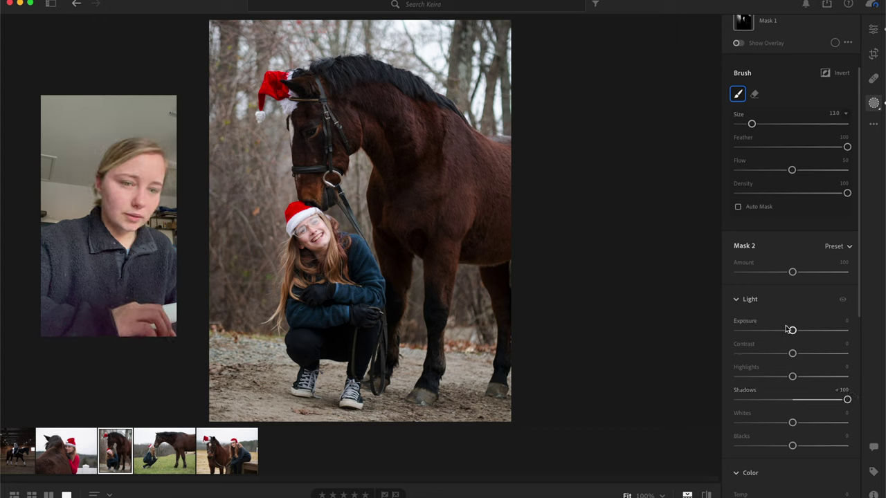
{"action": "left_click_drag", "start_coordinate": [793, 331], "coordinate": [796, 331]}
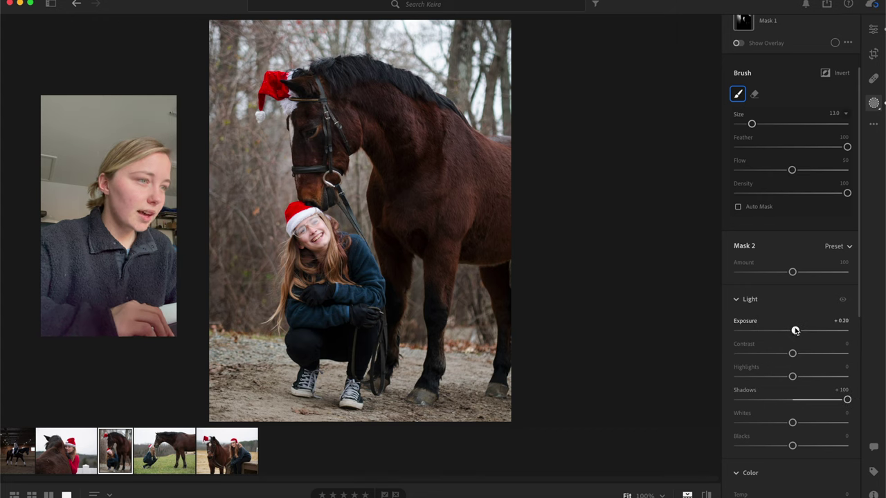
{"action": "left_click_drag", "start_coordinate": [792, 447], "coordinate": [791, 447]}
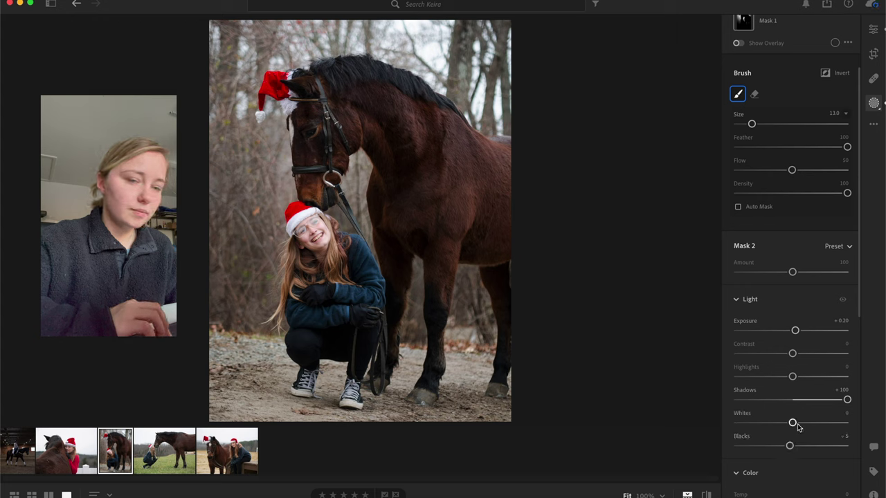
{"action": "left_click_drag", "start_coordinate": [792, 422], "coordinate": [809, 423]}
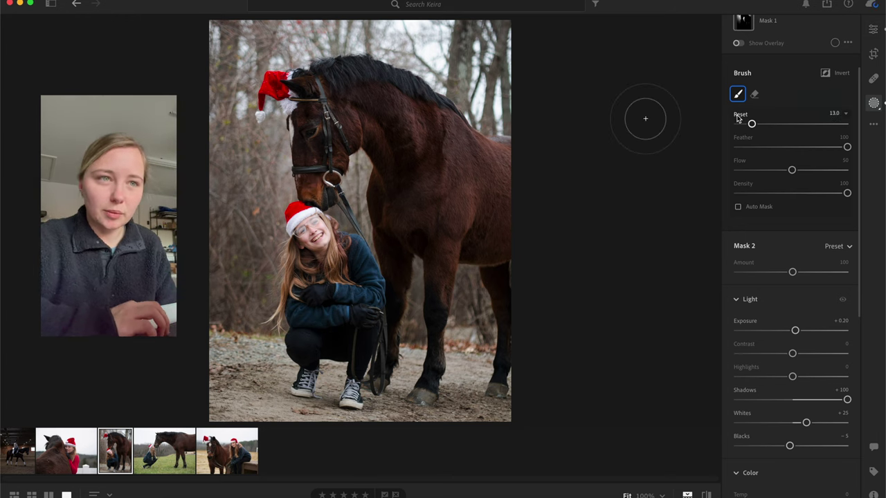
Create another brush mask and paint over the girl's eyes and glasses with a size 9 brush
{"action": "scroll", "coordinate": [813, 136], "scroll_direction": "up", "scroll_amount": 3}
{"action": "left_click", "coordinate": [761, 43]}
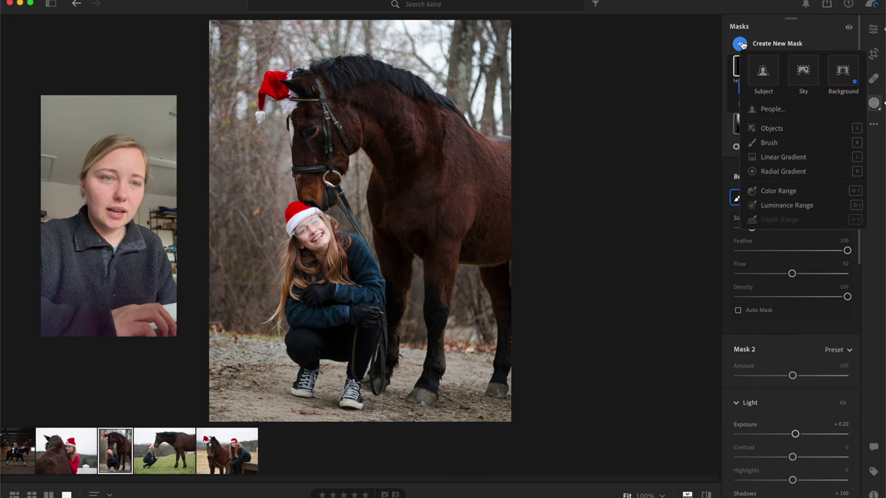
{"action": "left_click", "coordinate": [770, 142]}
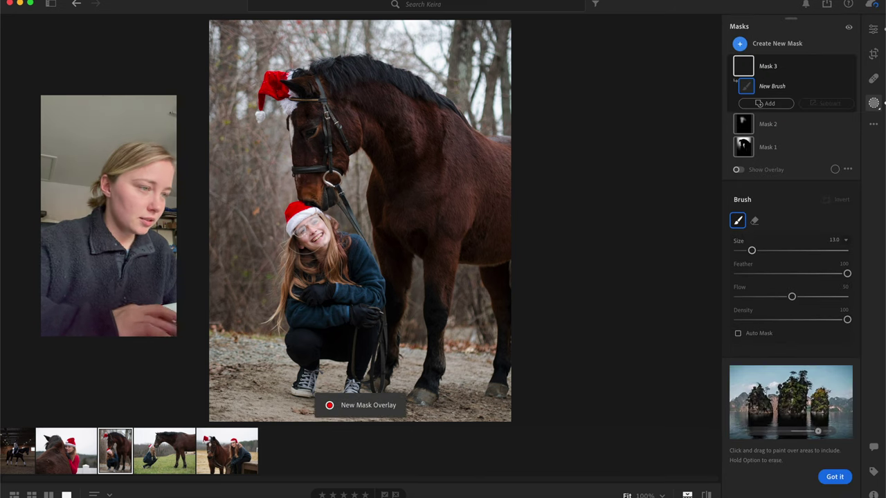
{"action": "key", "text": "z"}
{"action": "key", "text": "bracketleft"}
{"action": "key", "text": "bracketleft"}
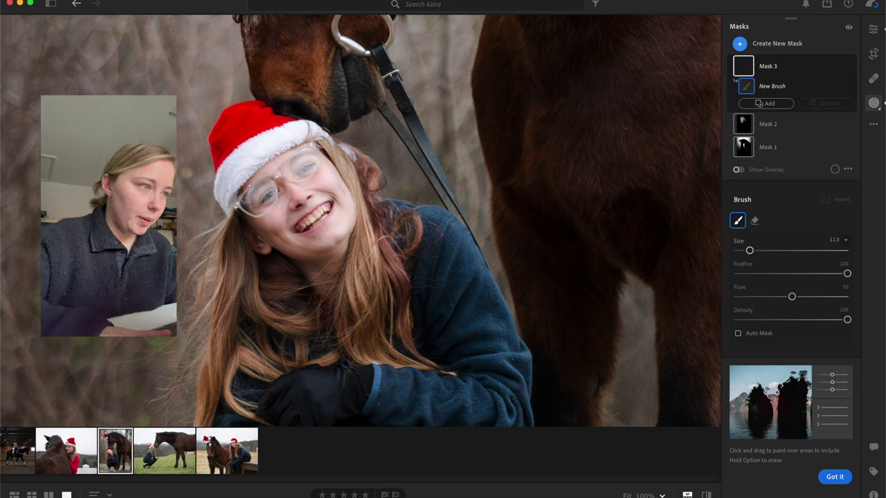
{"action": "mouse_move", "coordinate": [249, 209]}
{"action": "left_mouse_down"}
{"action": "mouse_move", "coordinate": [260, 191]}
{"action": "mouse_move", "coordinate": [256, 198]}
{"action": "mouse_move", "coordinate": [294, 168]}
{"action": "left_mouse_up"}
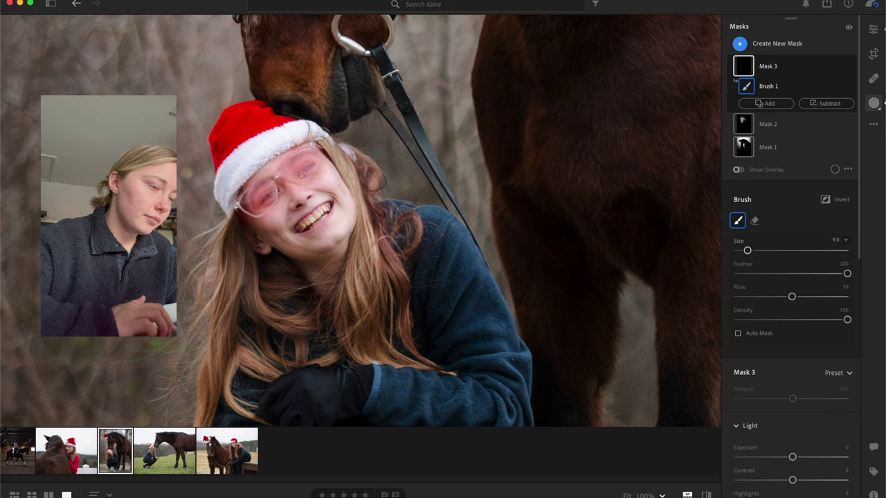
Set the eyes and glasses mask to exposure -1.08, contrast +58, whites +29, blacks -21, temp +11 and tint +21
{"action": "scroll", "coordinate": [809, 403], "scroll_direction": "down", "scroll_amount": 3}
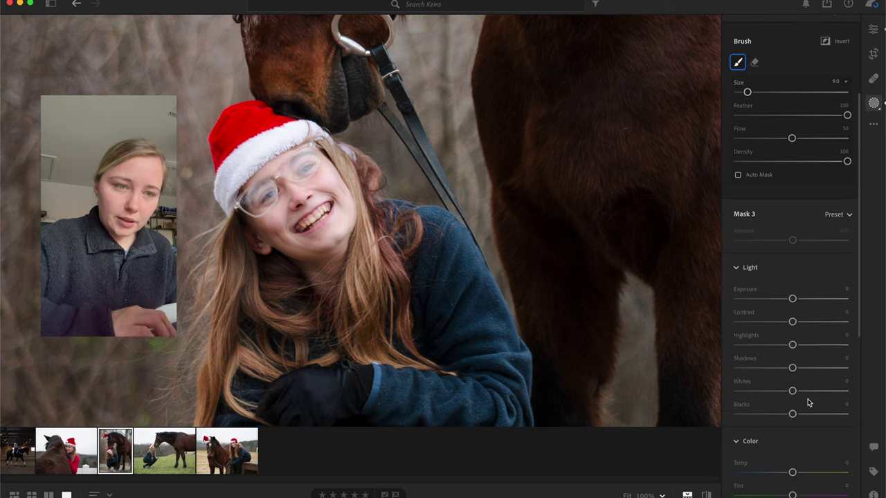
{"action": "left_click_drag", "start_coordinate": [793, 298], "coordinate": [780, 301]}
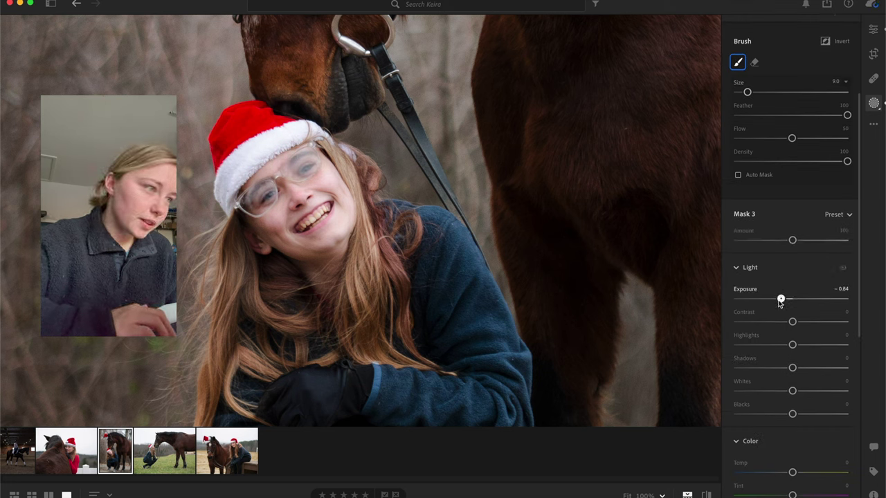
{"action": "scroll", "coordinate": [803, 374], "scroll_direction": "down", "scroll_amount": 1}
{"action": "left_click_drag", "start_coordinate": [792, 428], "coordinate": [804, 453]}
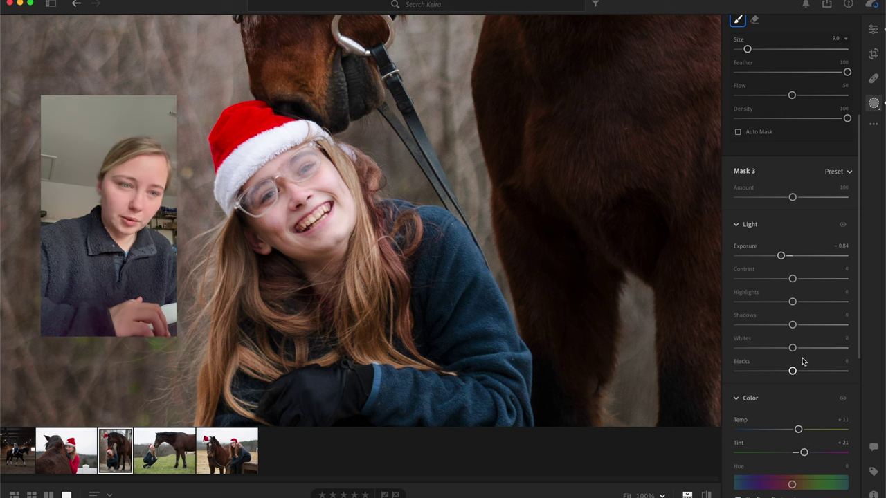
{"action": "left_click_drag", "start_coordinate": [781, 256], "coordinate": [823, 279]}
{"action": "left_click_drag", "start_coordinate": [792, 348], "coordinate": [781, 374]}
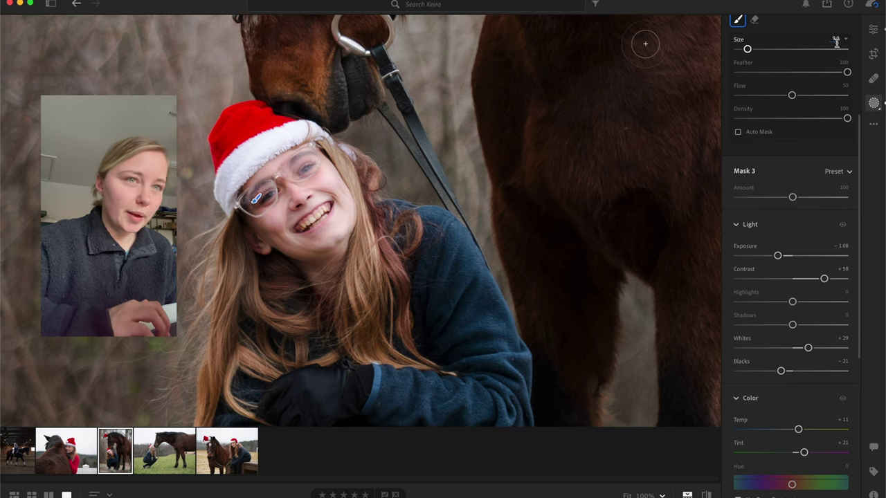
Hide and show the glasses mask to compare the girl's eyes with and without its adjustments
{"action": "scroll", "coordinate": [827, 69], "scroll_direction": "up", "scroll_amount": 5}
{"action": "left_click", "coordinate": [850, 67]}
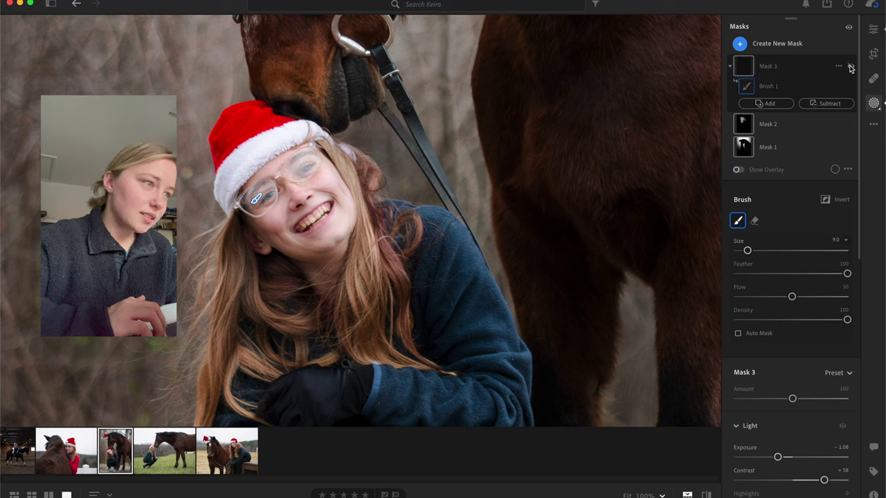
{"action": "left_click", "coordinate": [851, 67]}
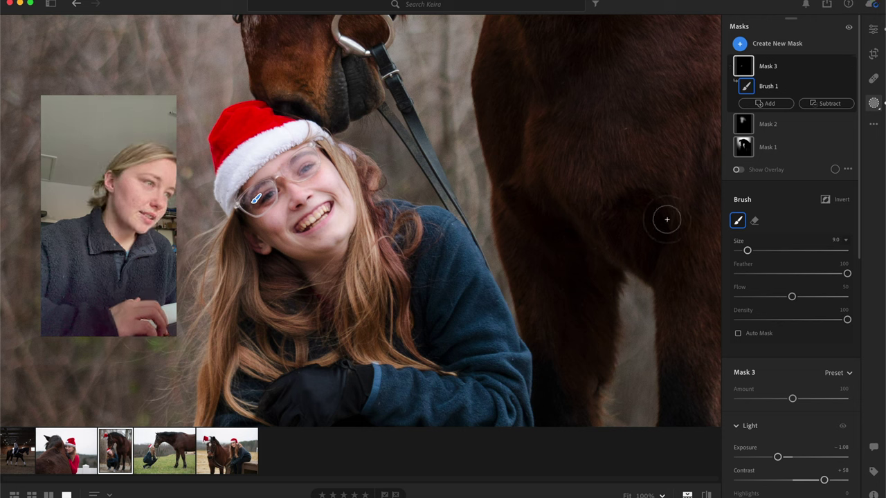
Adjust the whole photo's white balance to temp 5,107 and tint +19
{"action": "left_click", "coordinate": [874, 30]}
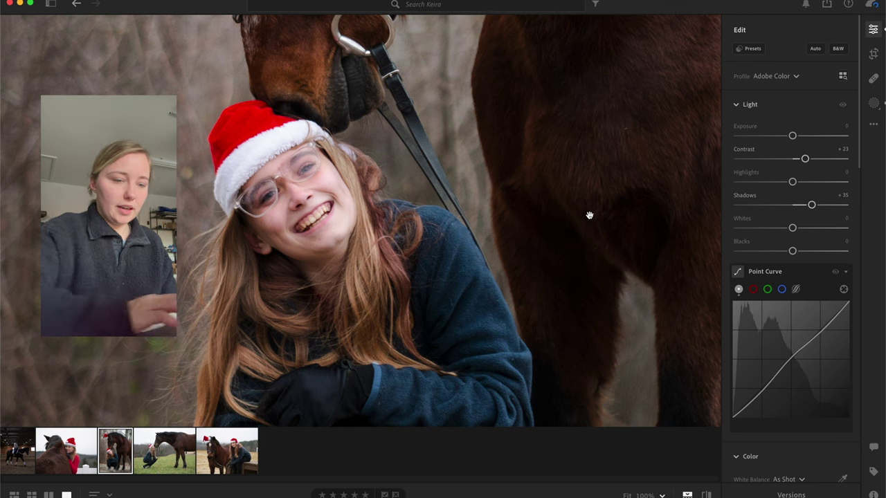
{"action": "left_click", "coordinate": [552, 315]}
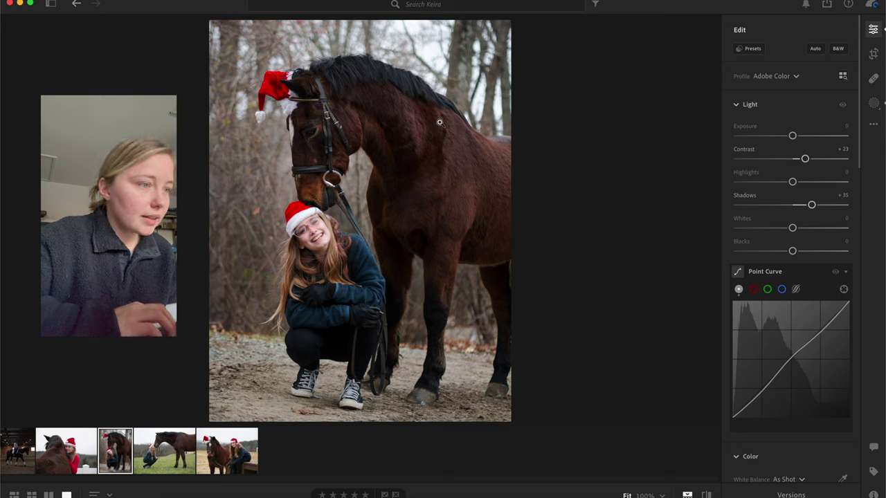
{"action": "scroll", "coordinate": [797, 381], "scroll_direction": "down", "scroll_amount": 5}
{"action": "scroll", "coordinate": [796, 360], "scroll_direction": "down", "scroll_amount": 2}
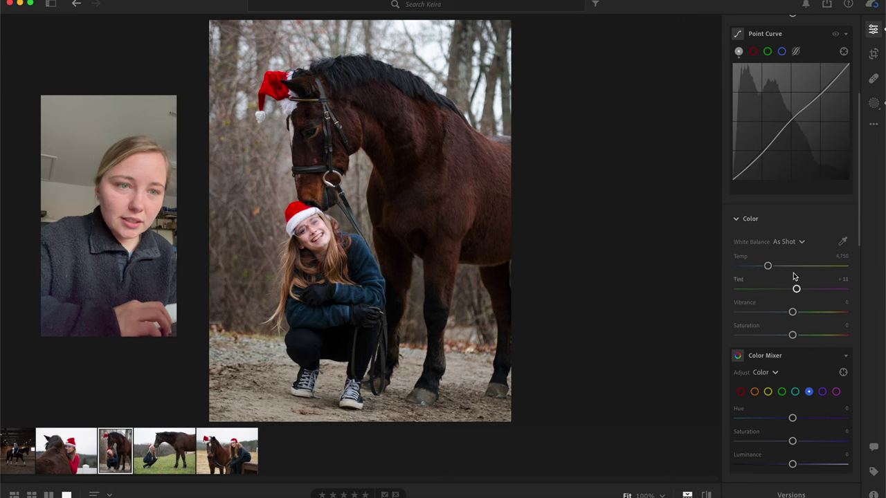
{"action": "left_click_drag", "start_coordinate": [769, 267], "coordinate": [800, 291]}
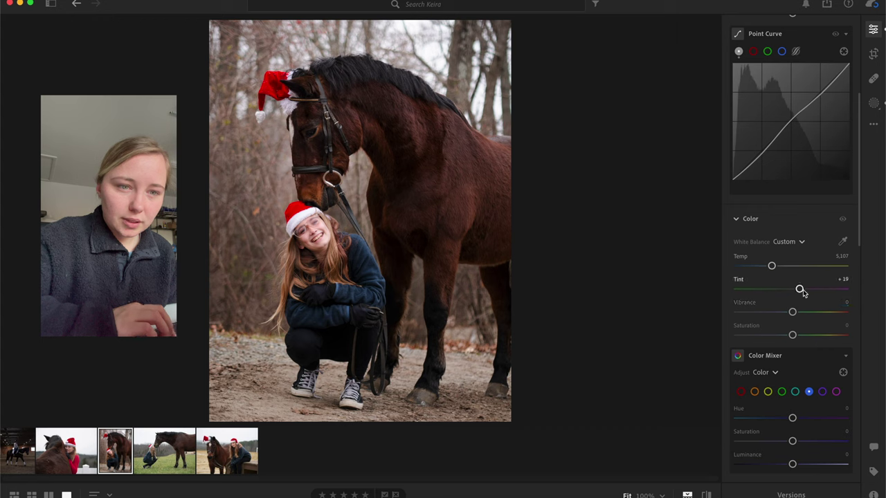
Raise the whole photo's clarity to +20
{"action": "scroll", "coordinate": [806, 325], "scroll_direction": "down", "scroll_amount": 10}
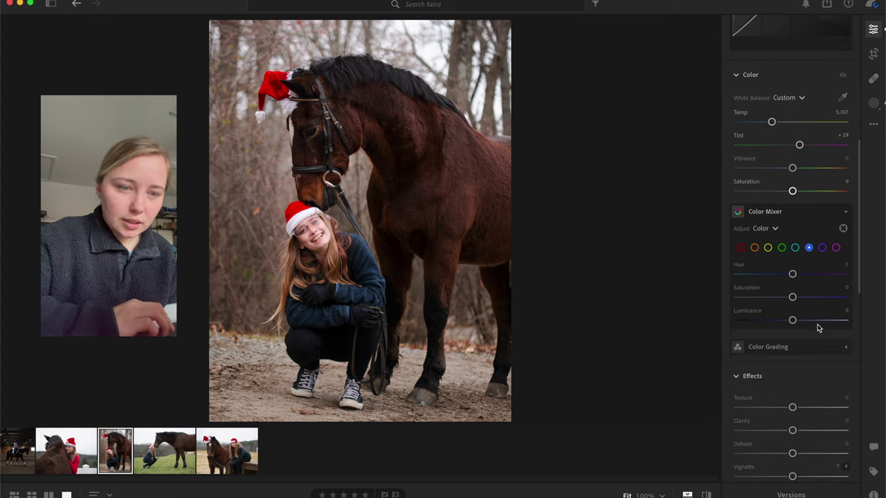
{"action": "scroll", "coordinate": [818, 327], "scroll_direction": "down", "scroll_amount": 1}
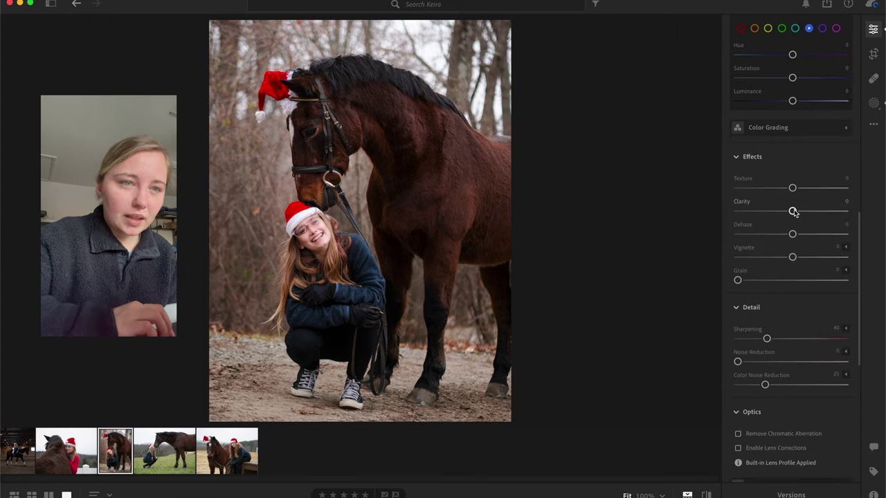
{"action": "left_click_drag", "start_coordinate": [793, 212], "coordinate": [806, 209]}
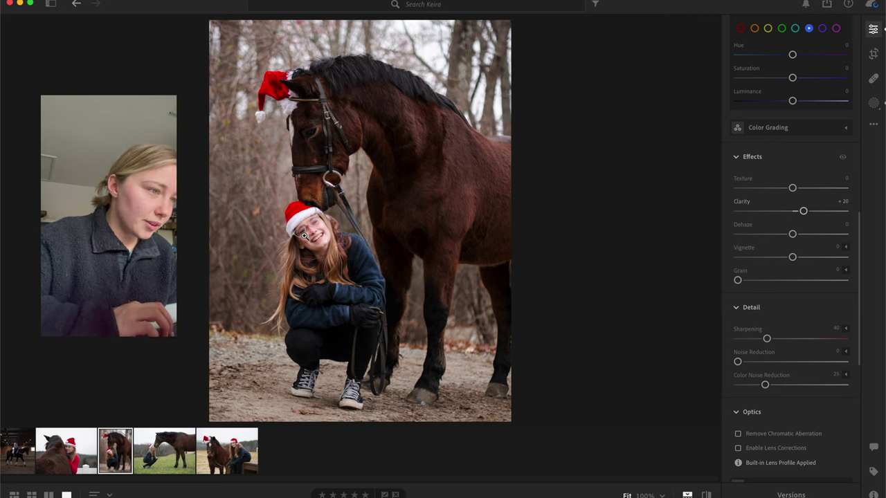
Subtract a size 9 brush dab from the glasses mask over the girl's eye, and return to the global edits
{"action": "left_click", "coordinate": [873, 102]}
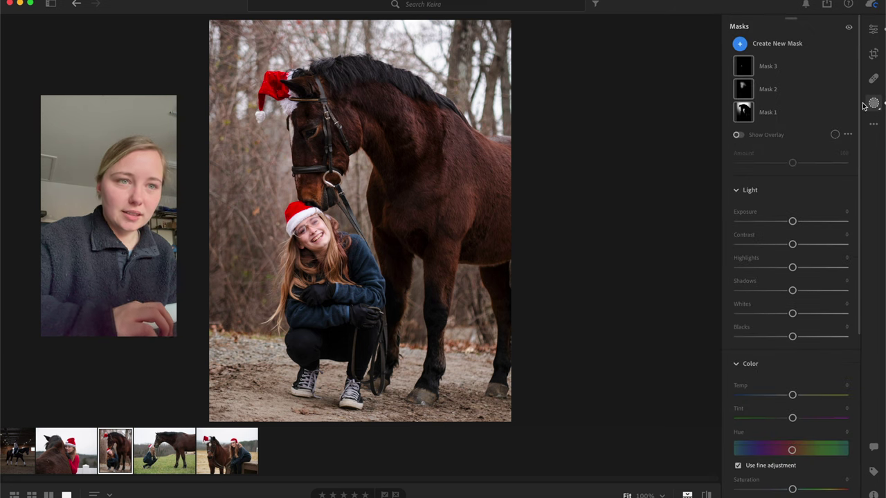
{"action": "left_click", "coordinate": [778, 68]}
{"action": "left_click", "coordinate": [302, 247]}
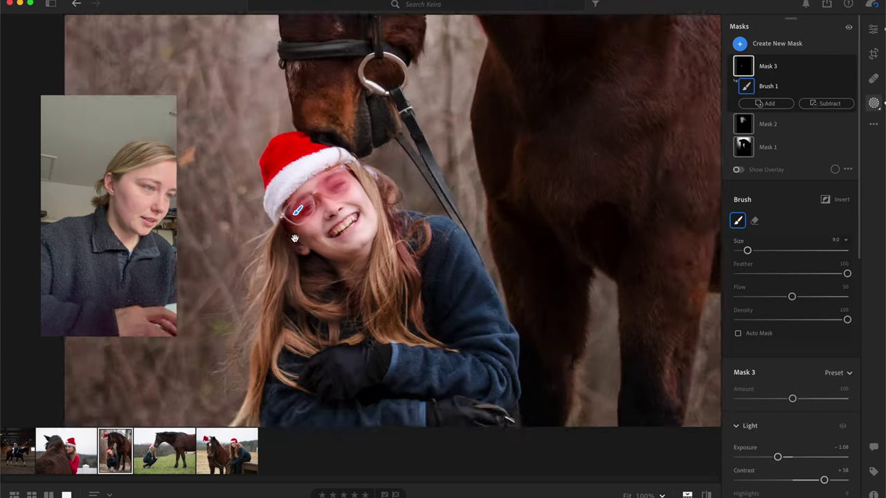
{"action": "left_click", "coordinate": [827, 103]}
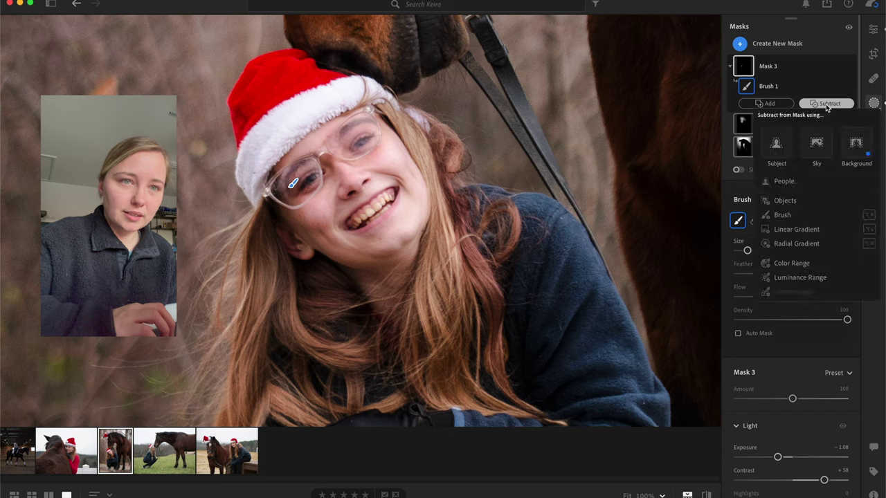
{"action": "left_click", "coordinate": [782, 214]}
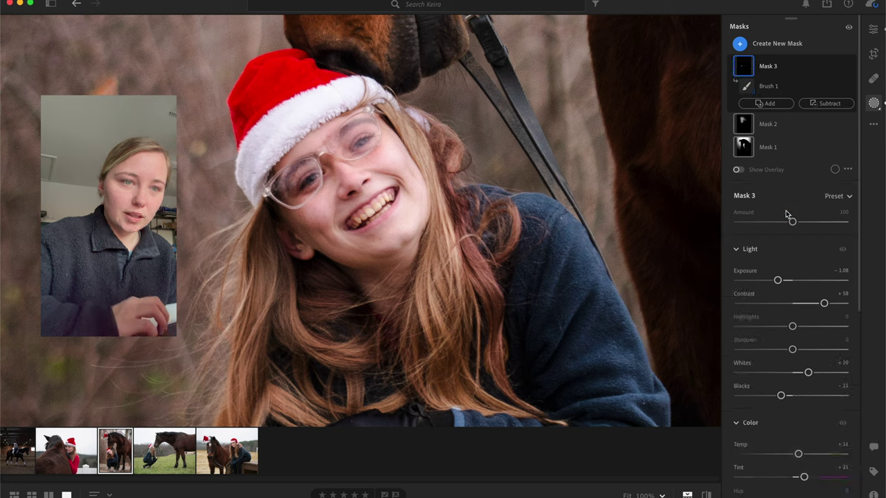
{"action": "left_click", "coordinate": [294, 184]}
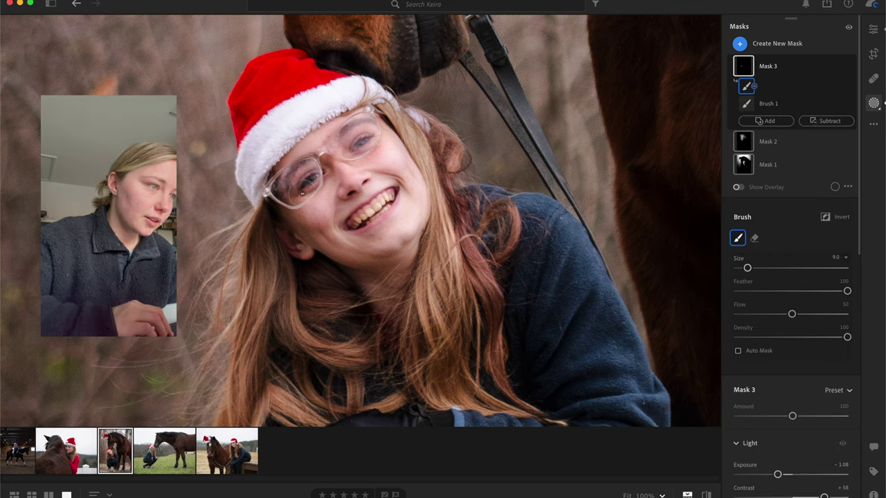
{"action": "key", "text": "e"}
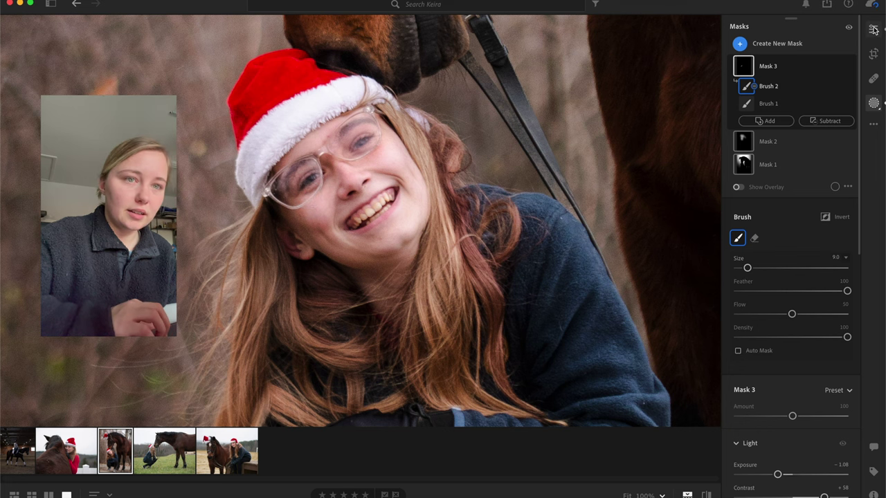
{"action": "left_click", "coordinate": [602, 193]}
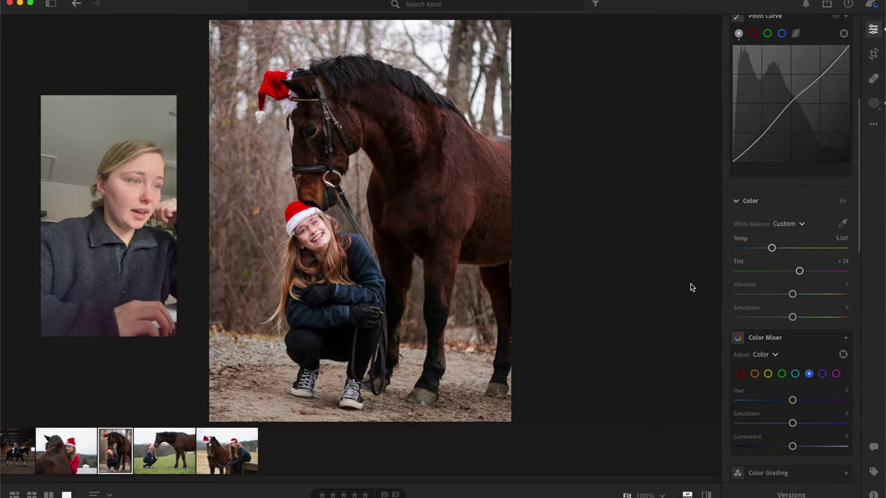
Compare the edited photo with the original version
{"action": "scroll", "coordinate": [814, 228], "scroll_direction": "down", "scroll_amount": 10}
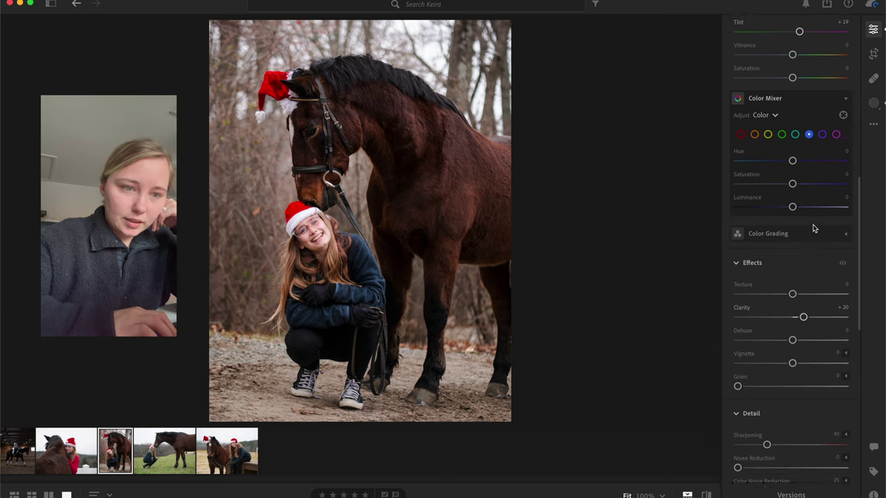
{"action": "key", "text": "backslash"}
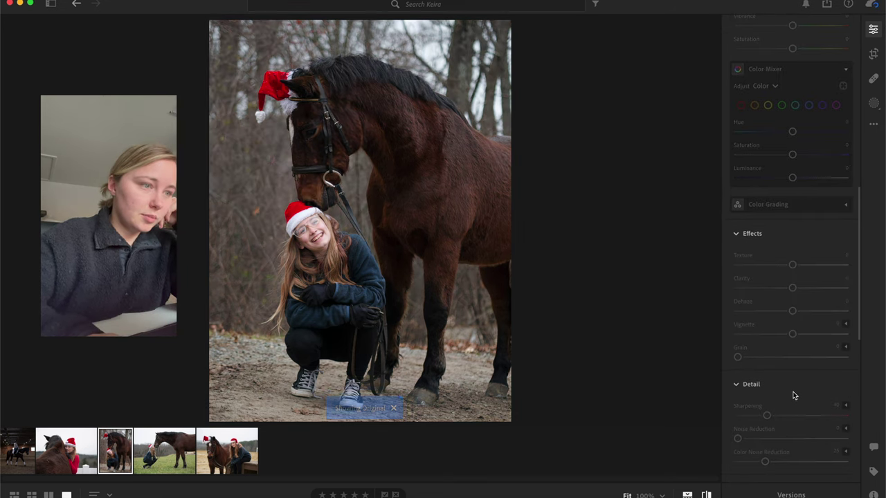
{"action": "key", "text": "backslash"}
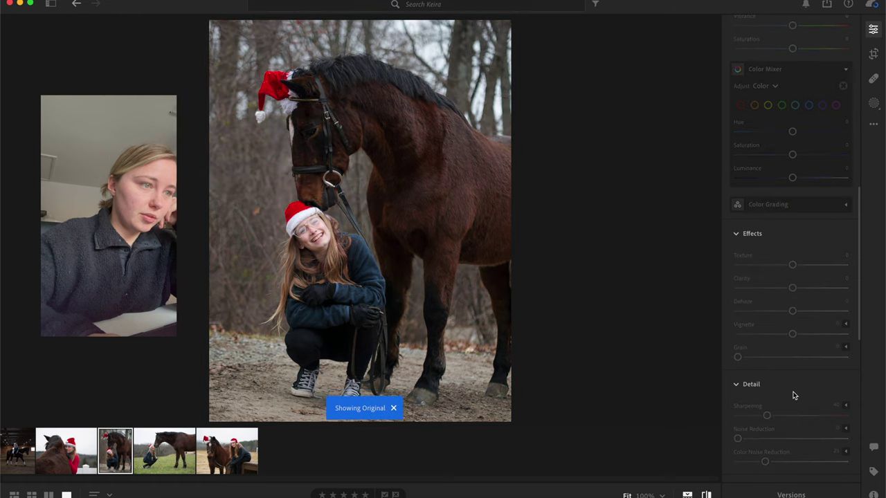
{"action": "key", "text": "backslash"}
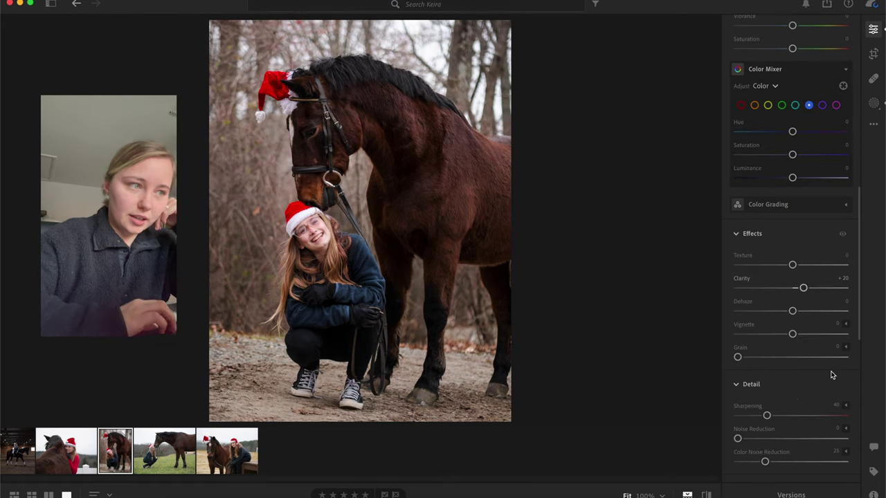
Turn on chromatic aberration removal and try lens corrections on the photo, leaving lens corrections off
{"action": "scroll", "coordinate": [832, 375], "scroll_direction": "down", "scroll_amount": 3}
{"action": "scroll", "coordinate": [831, 373], "scroll_direction": "down", "scroll_amount": 4}
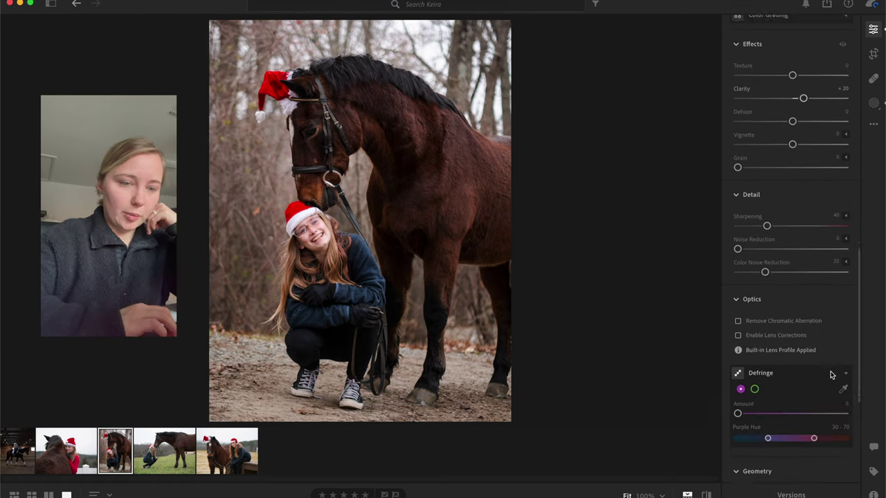
{"action": "scroll", "coordinate": [830, 372], "scroll_direction": "down", "scroll_amount": 1}
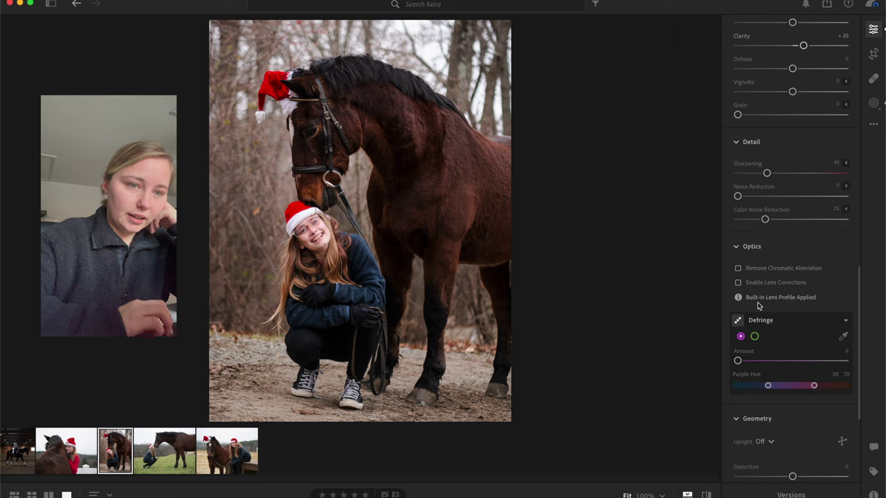
{"action": "left_click", "coordinate": [737, 270]}
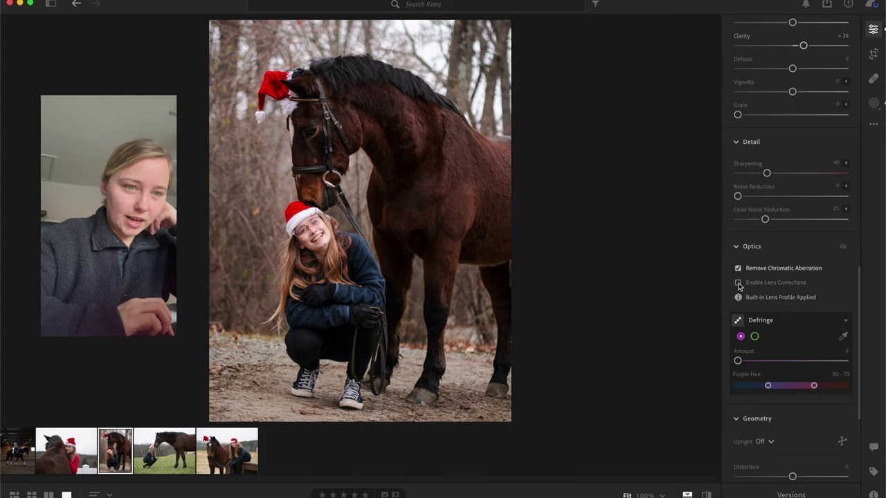
{"action": "left_click", "coordinate": [738, 283]}
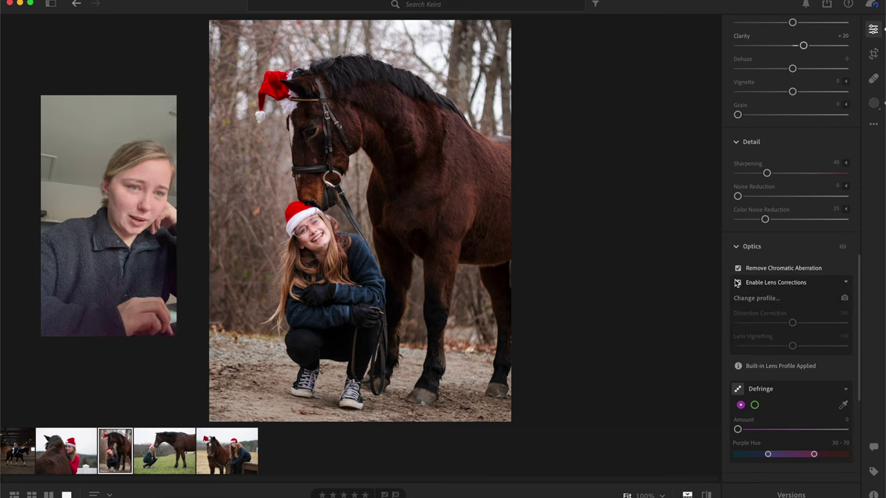
{"action": "left_click", "coordinate": [738, 283]}
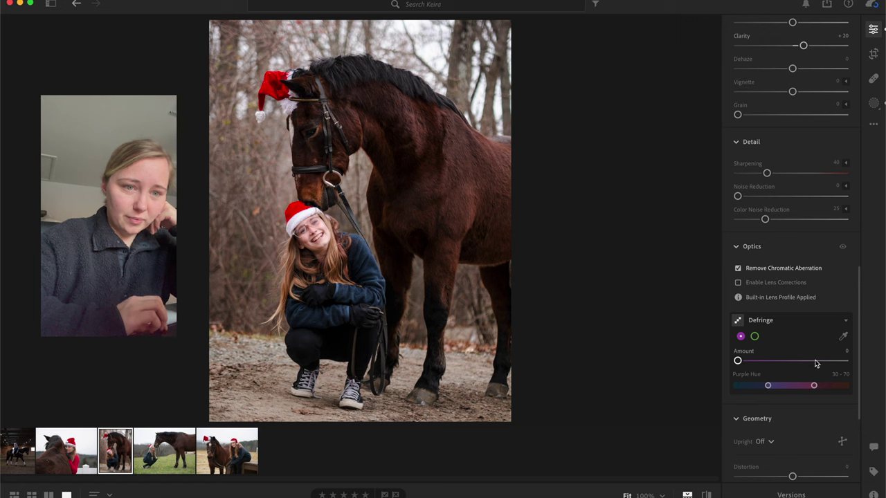
Set the whole photo's contrast to +24 and exposure to +0.11, and compare the result with the original
{"action": "scroll", "coordinate": [814, 334], "scroll_direction": "down", "scroll_amount": 3}
{"action": "scroll", "coordinate": [815, 334], "scroll_direction": "down", "scroll_amount": 5}
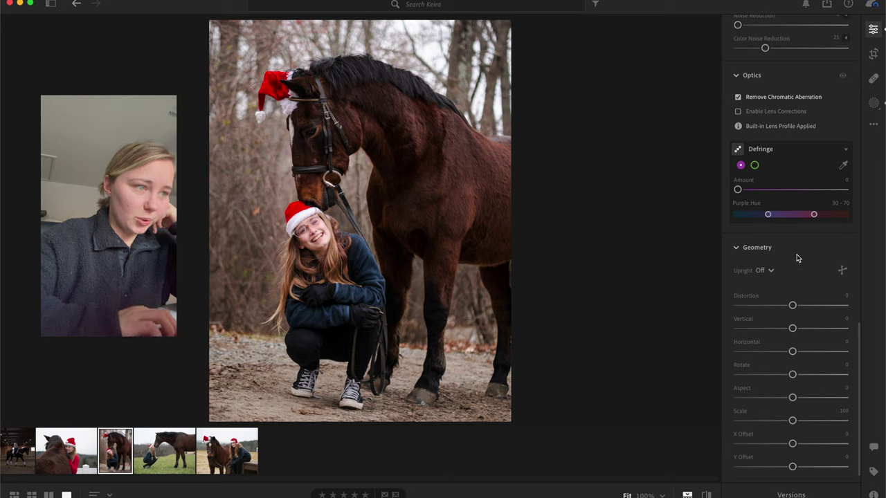
{"action": "scroll", "coordinate": [800, 266], "scroll_direction": "up", "scroll_amount": 15}
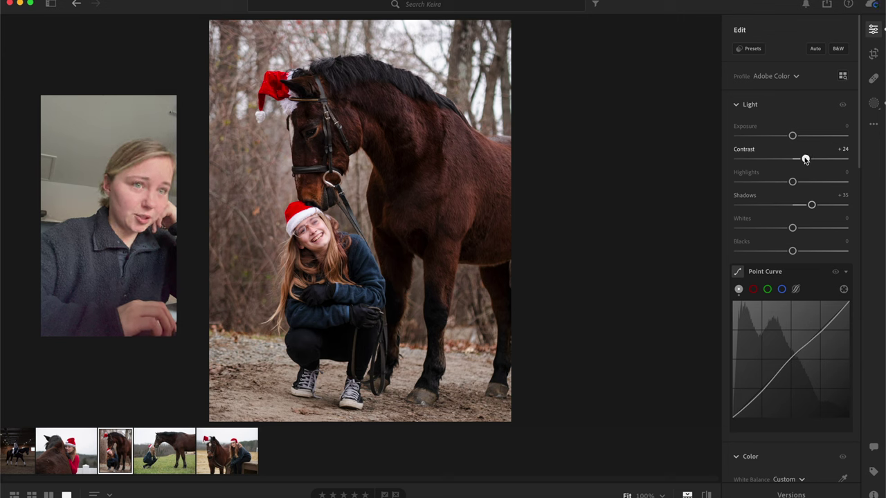
{"action": "left_click_drag", "start_coordinate": [793, 137], "coordinate": [794, 136]}
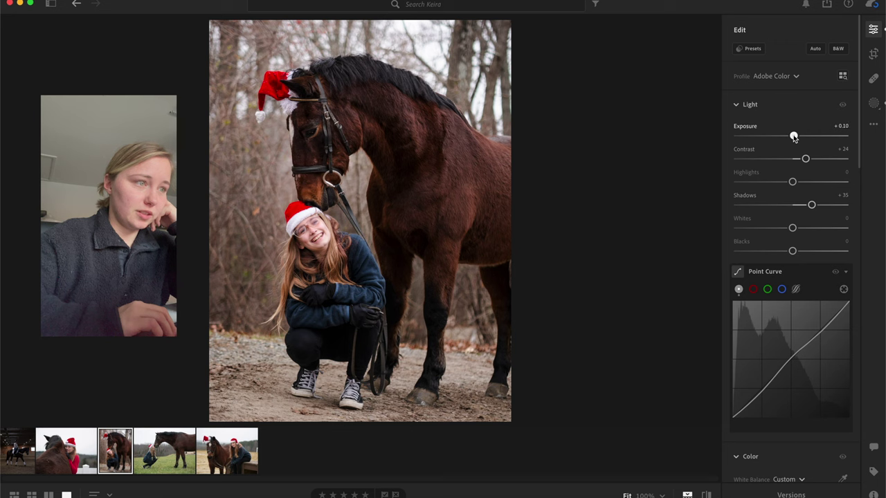
{"action": "left_click_drag", "start_coordinate": [795, 136], "coordinate": [793, 136]}
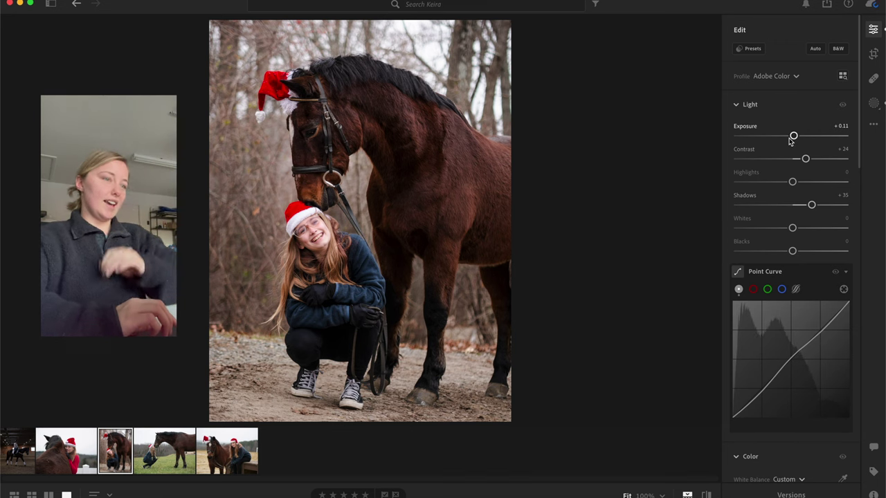
{"action": "key", "text": "backslash"}
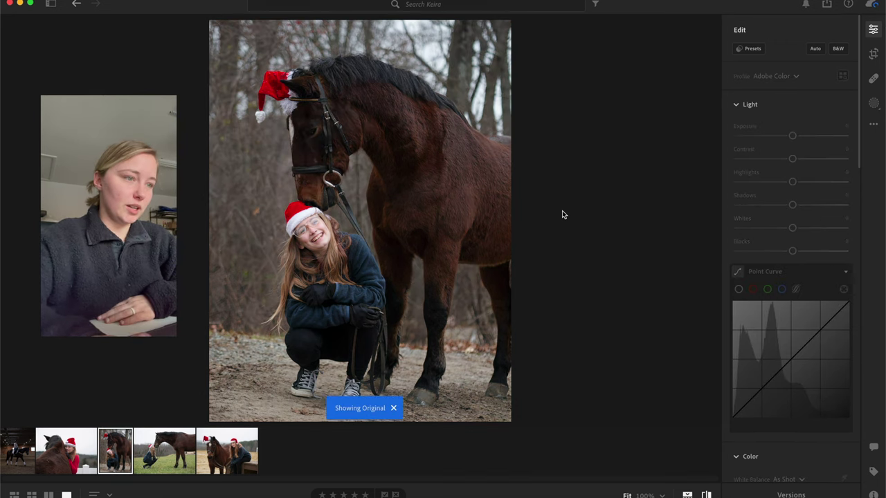
{"action": "key", "text": "backslash"}
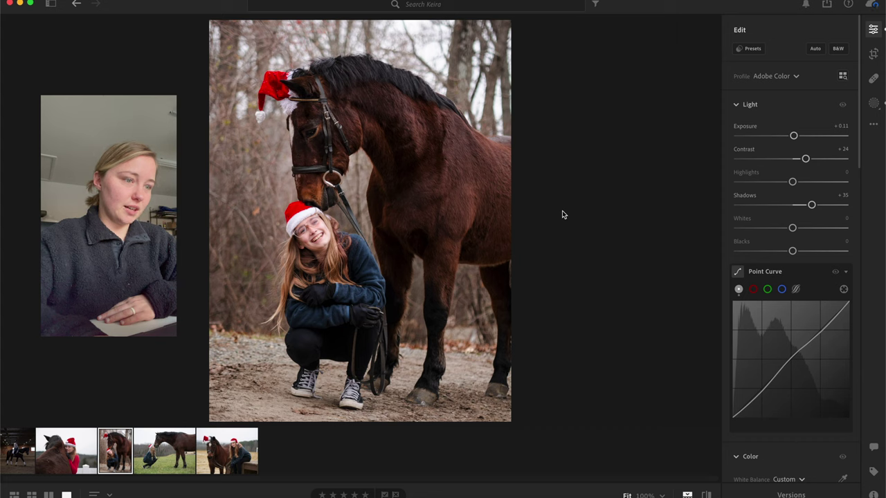
Fine-tune the white balance to temp 5,069 and tint +17, and review the photo against the original
{"action": "scroll", "coordinate": [844, 359], "scroll_direction": "down", "scroll_amount": 5}
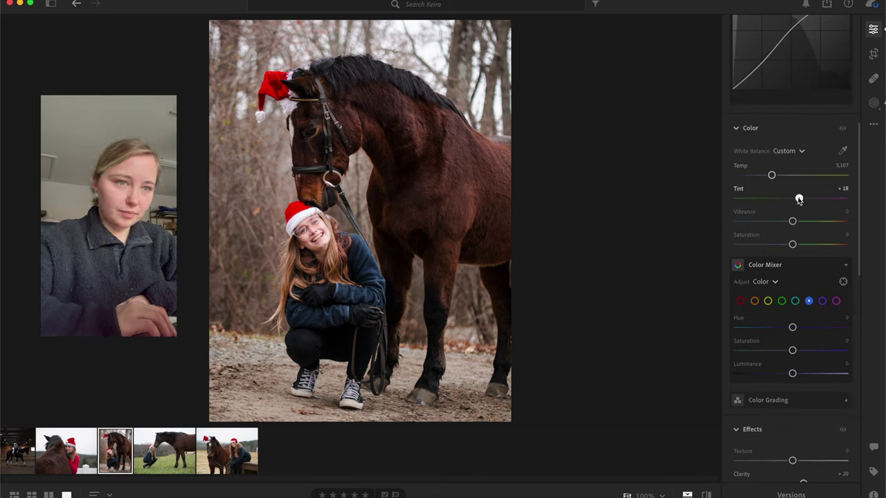
{"action": "left_click_drag", "start_coordinate": [798, 200], "coordinate": [770, 175]}
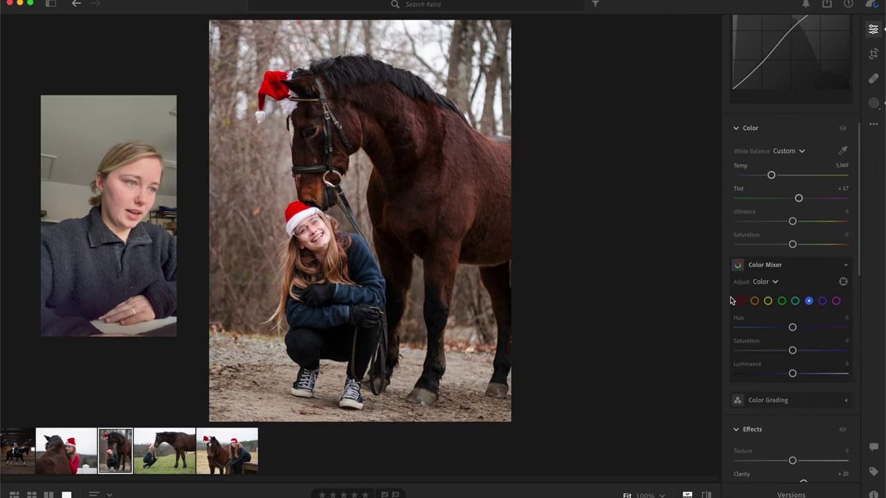
{"action": "key", "text": "backslash"}
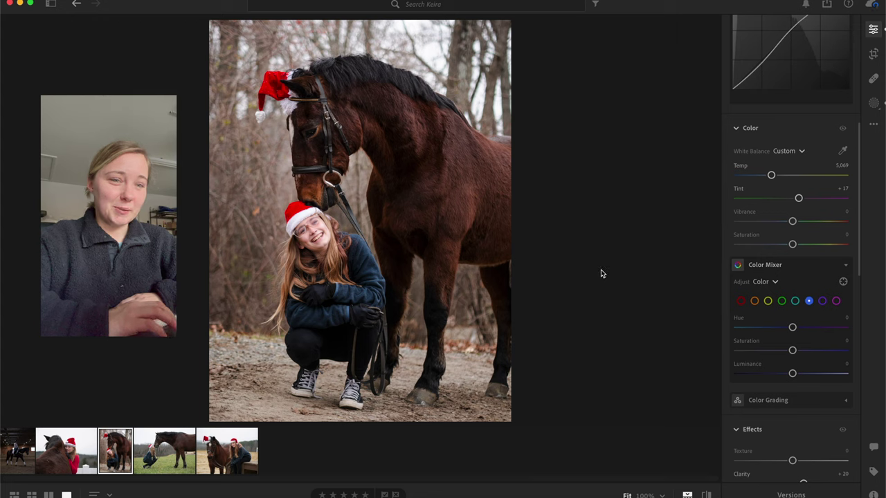
{"action": "left_click_drag", "start_coordinate": [861, 258], "coordinate": [858, 164]}
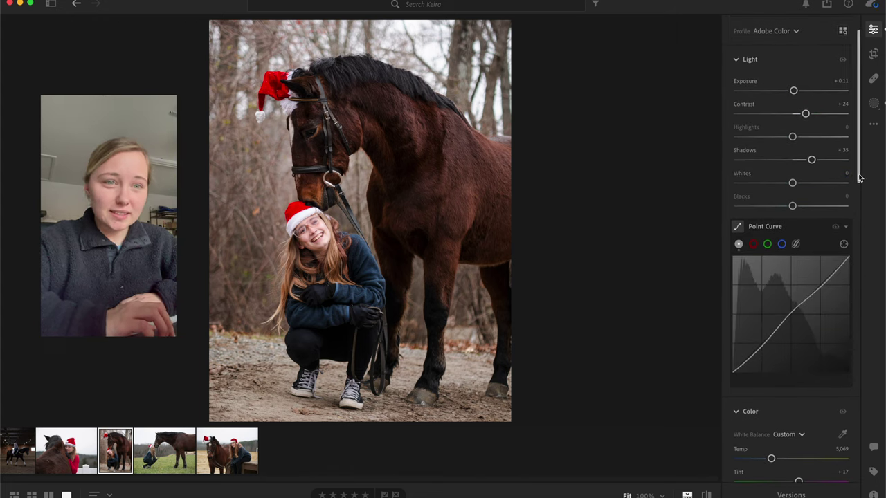
{"action": "scroll", "coordinate": [861, 166], "scroll_direction": "up", "scroll_amount": 3}
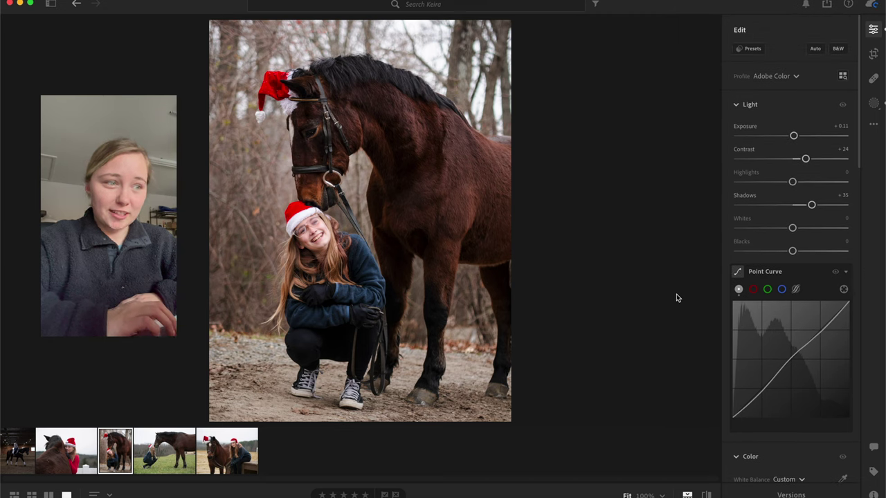